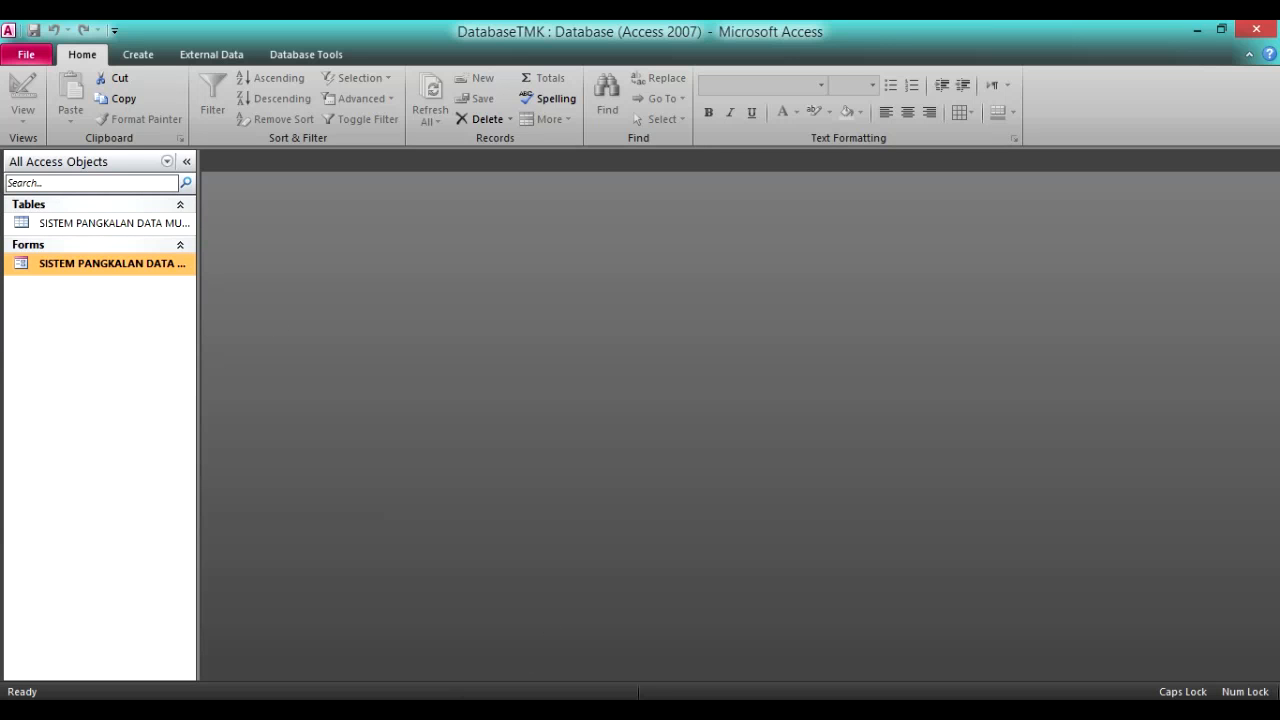
# Check the textbook's query-building instructions in Acrobat Reader, and create a design-view query on the SISTEM PANGKALAN DATA MURID table in Access
pyautogui.hotkey('alt', 'Tab')
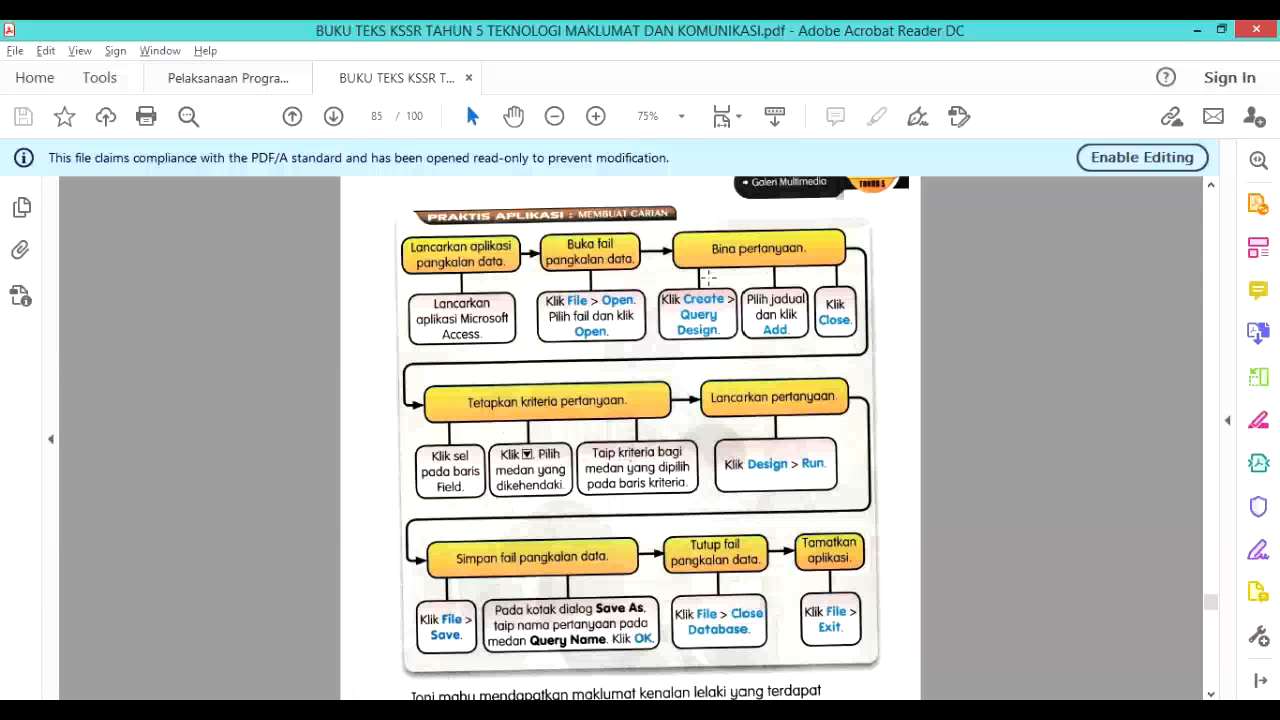
pyautogui.moveTo(655, 278); pyautogui.dragTo(744, 343)
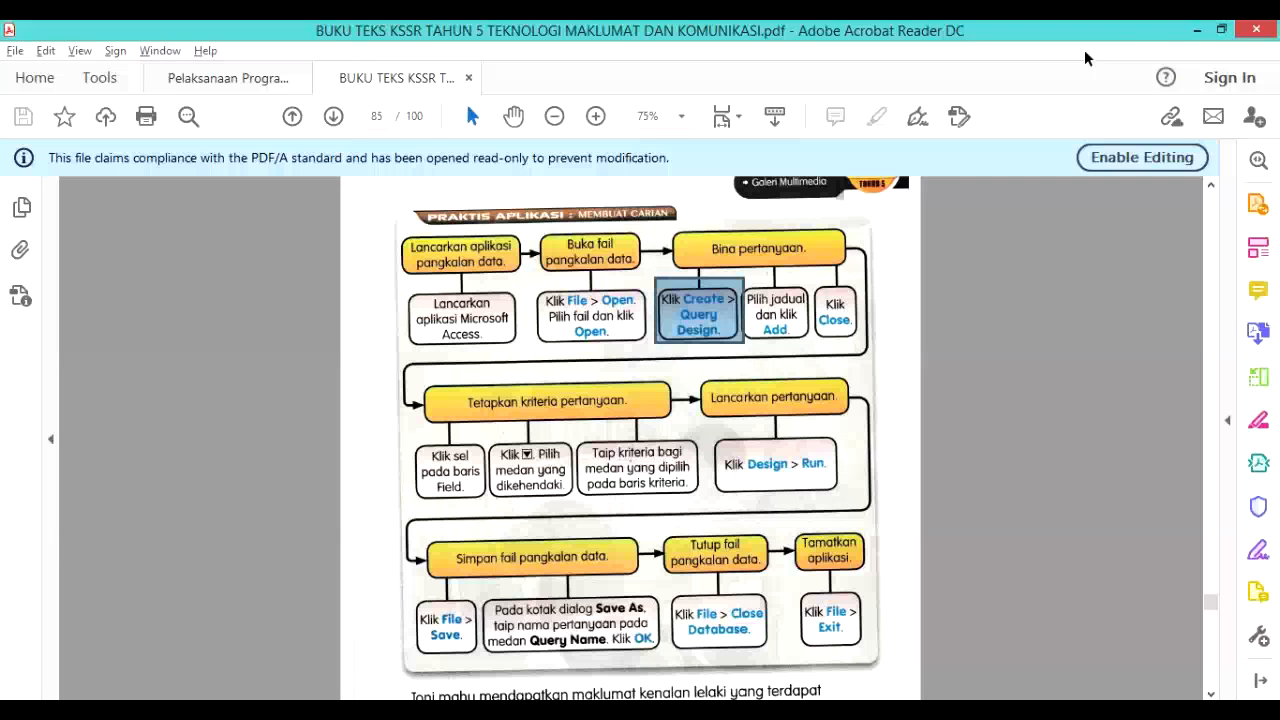
pyautogui.click(1199, 31)
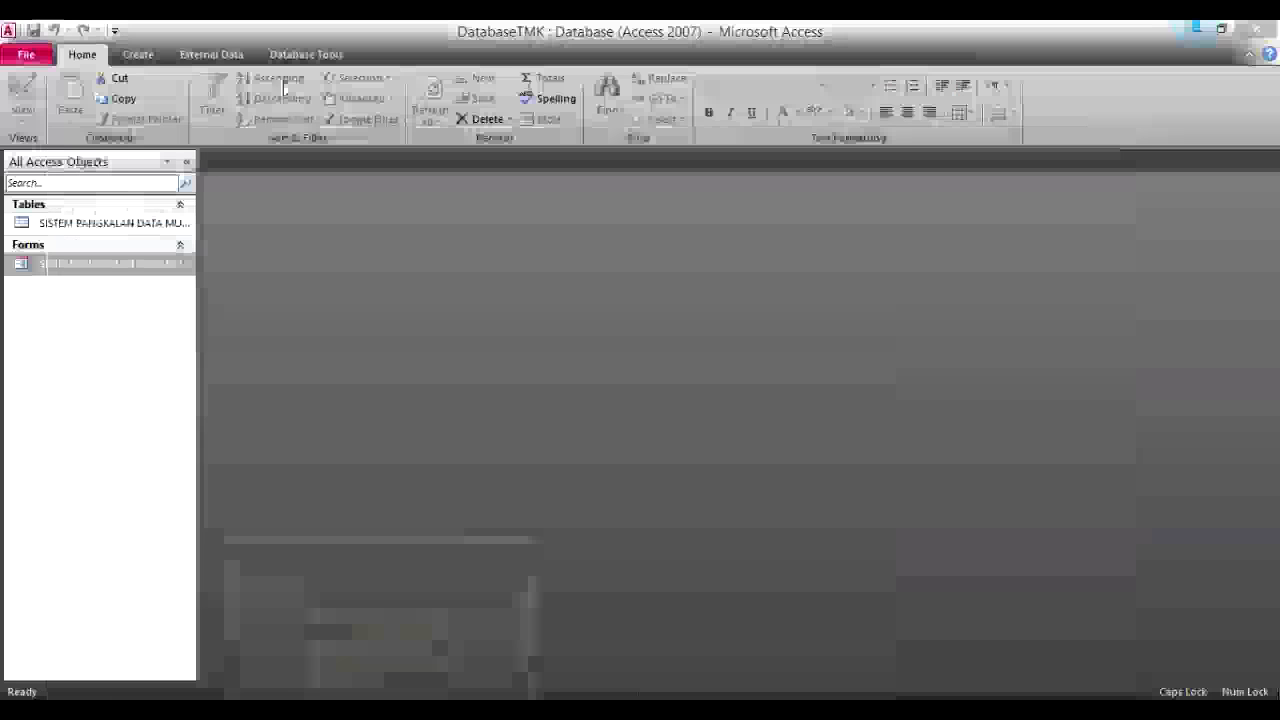
pyautogui.click(139, 55)
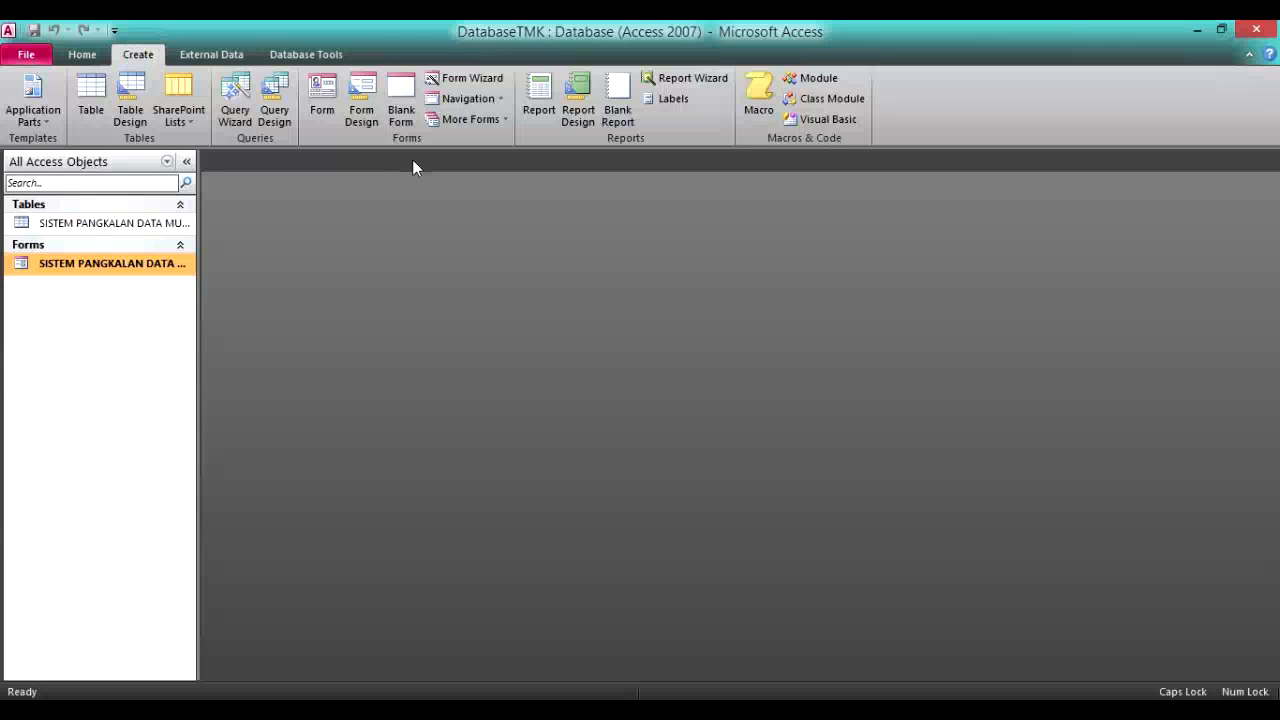
pyautogui.click(286, 98)
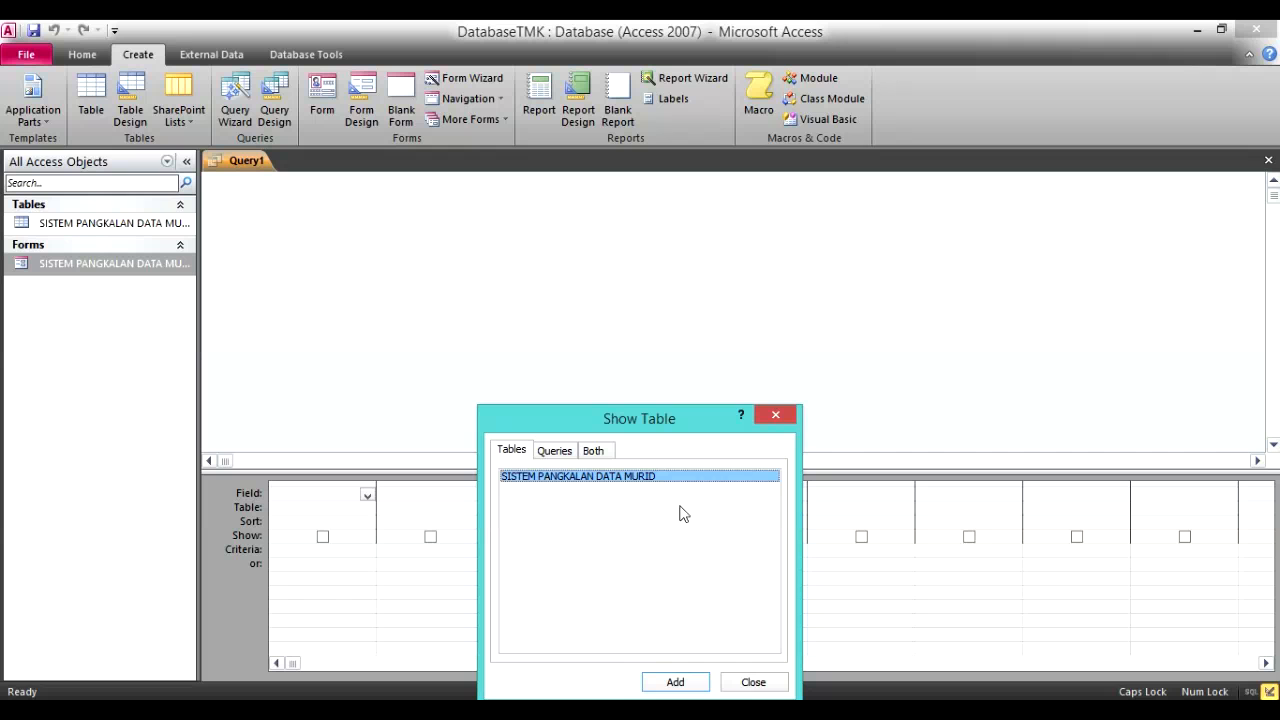
pyautogui.click(687, 684)
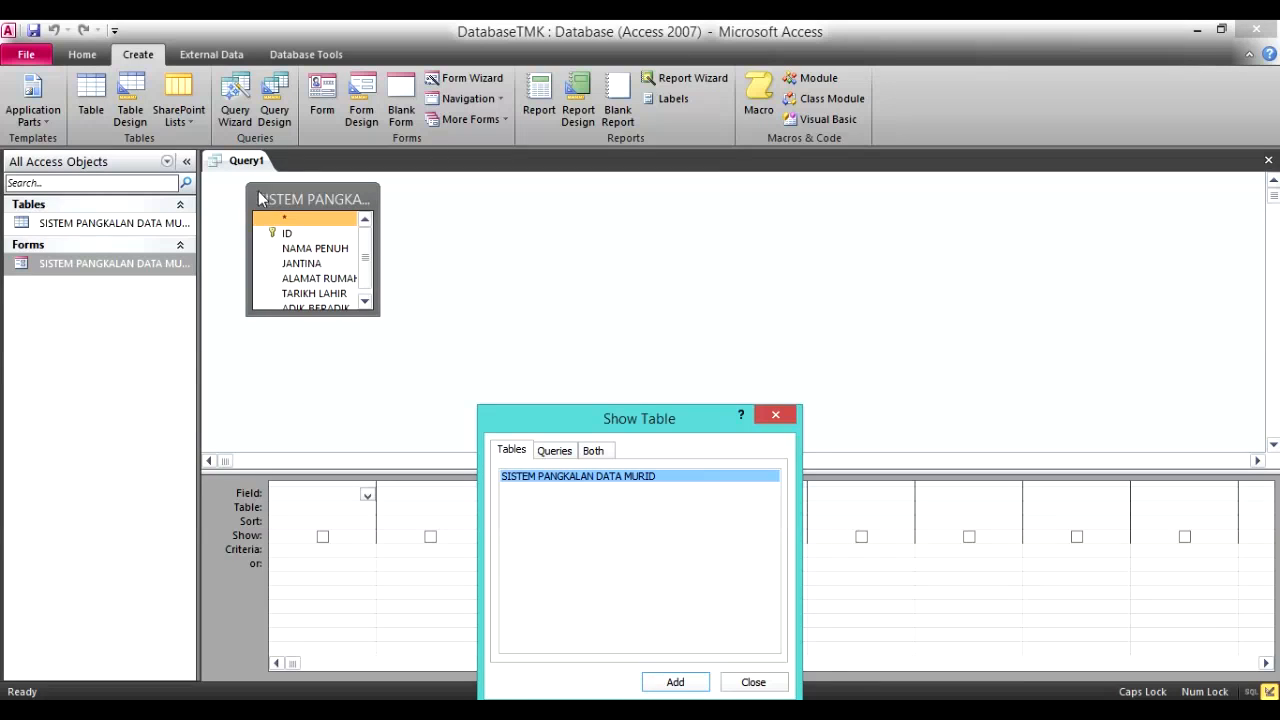
pyautogui.click(753, 682)
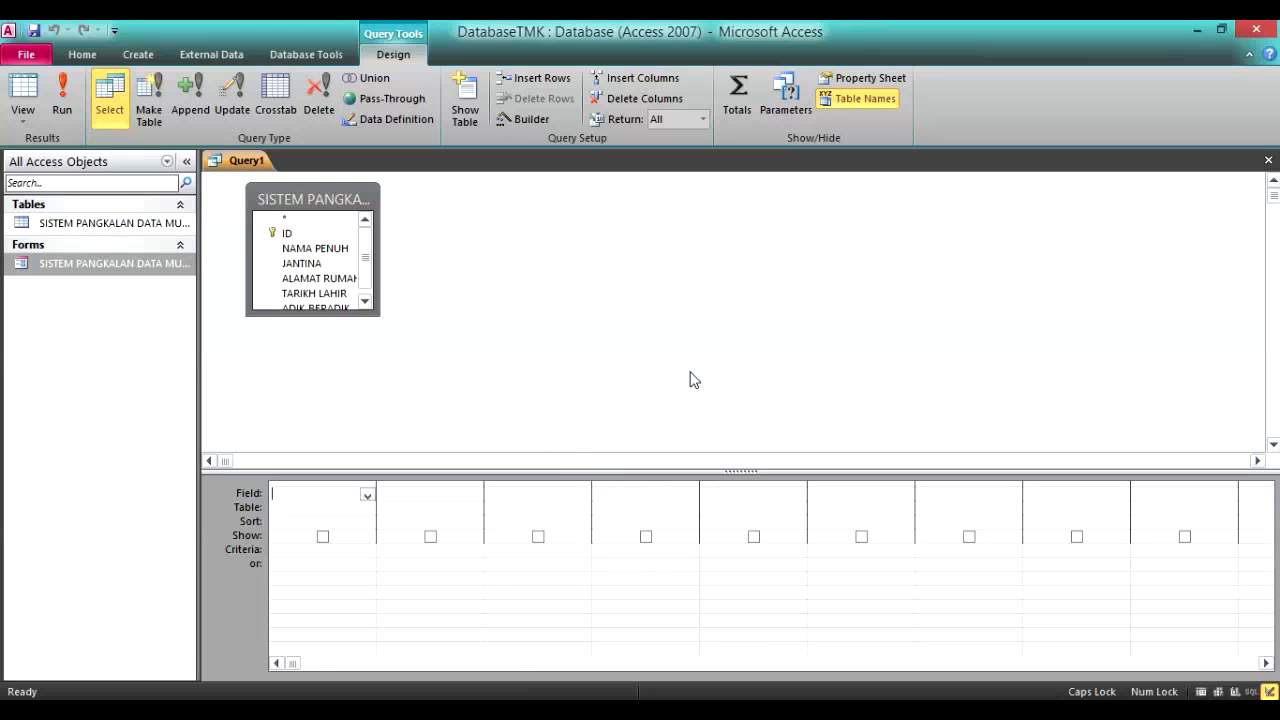
# Switch to the textbook in Acrobat Reader and review the query criteria and run instructions plus the sample query statement below the flowchart
pyautogui.hotkey('alt', 'Tab')
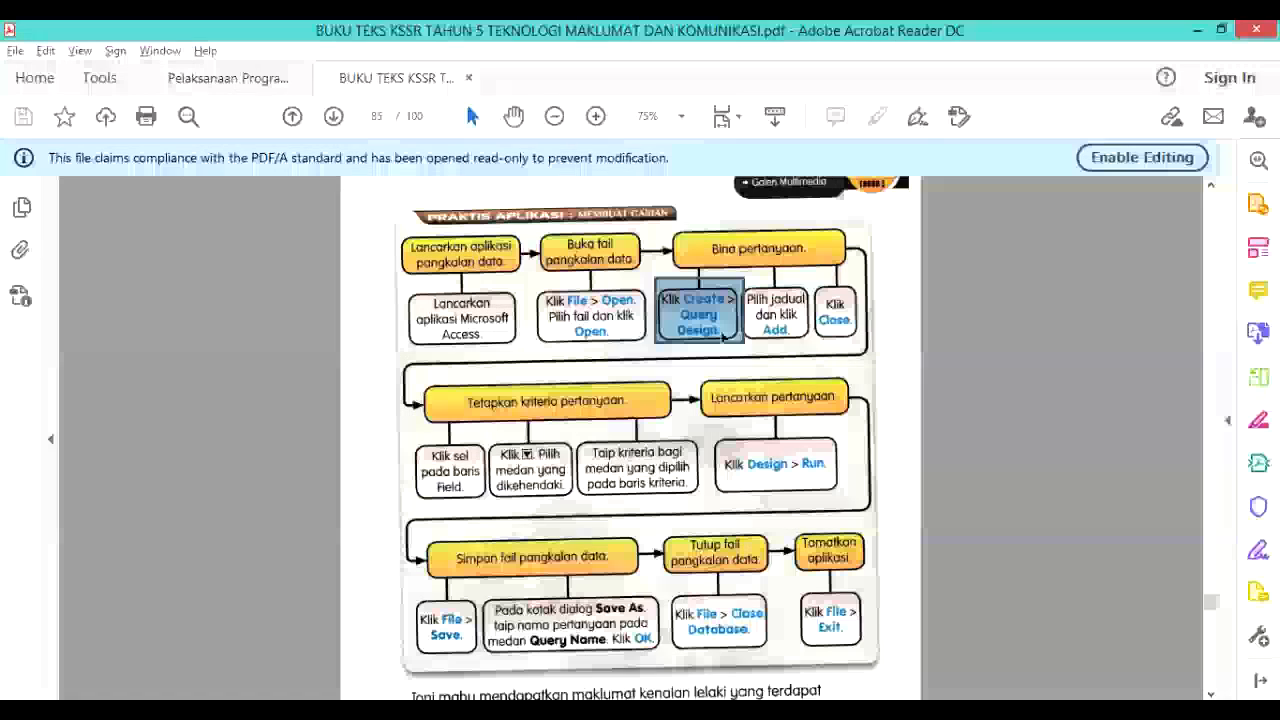
pyautogui.moveTo(750, 290); pyautogui.dragTo(802, 352)
pyautogui.moveTo(820, 289); pyautogui.dragTo(866, 343)
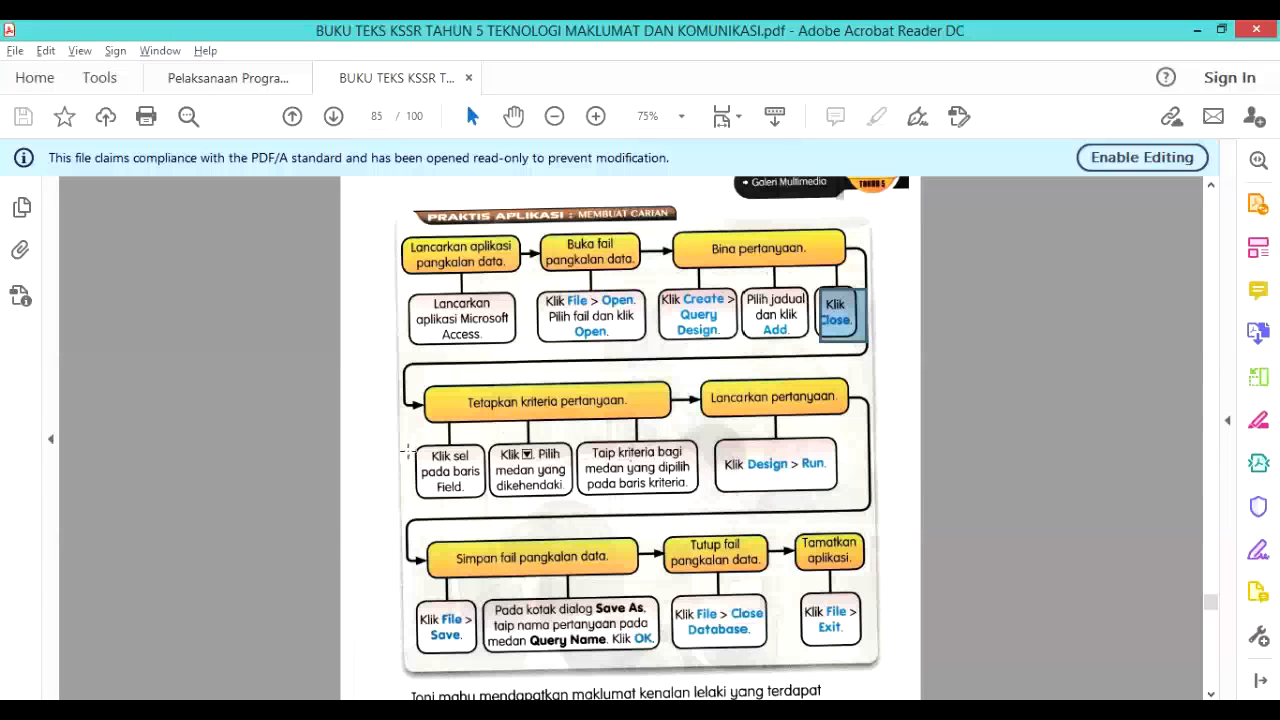
pyautogui.moveTo(407, 441); pyautogui.dragTo(841, 500)
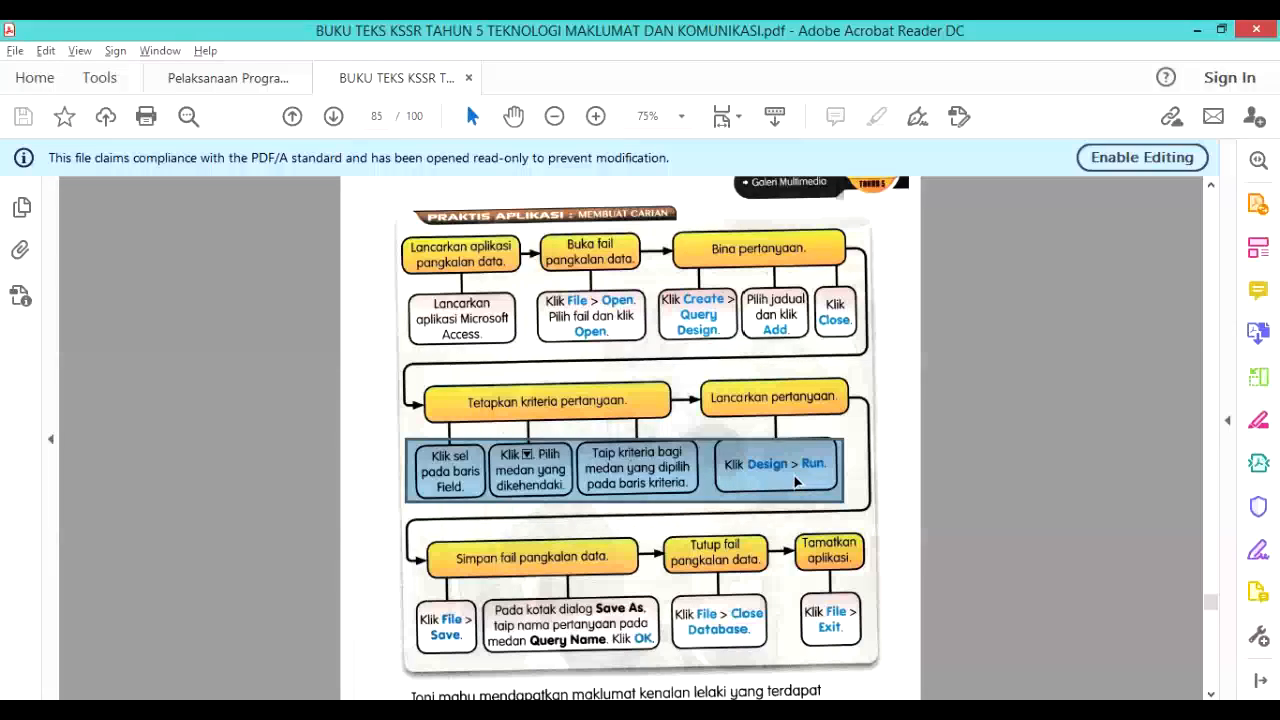
pyautogui.scroll(-3, 797, 480)
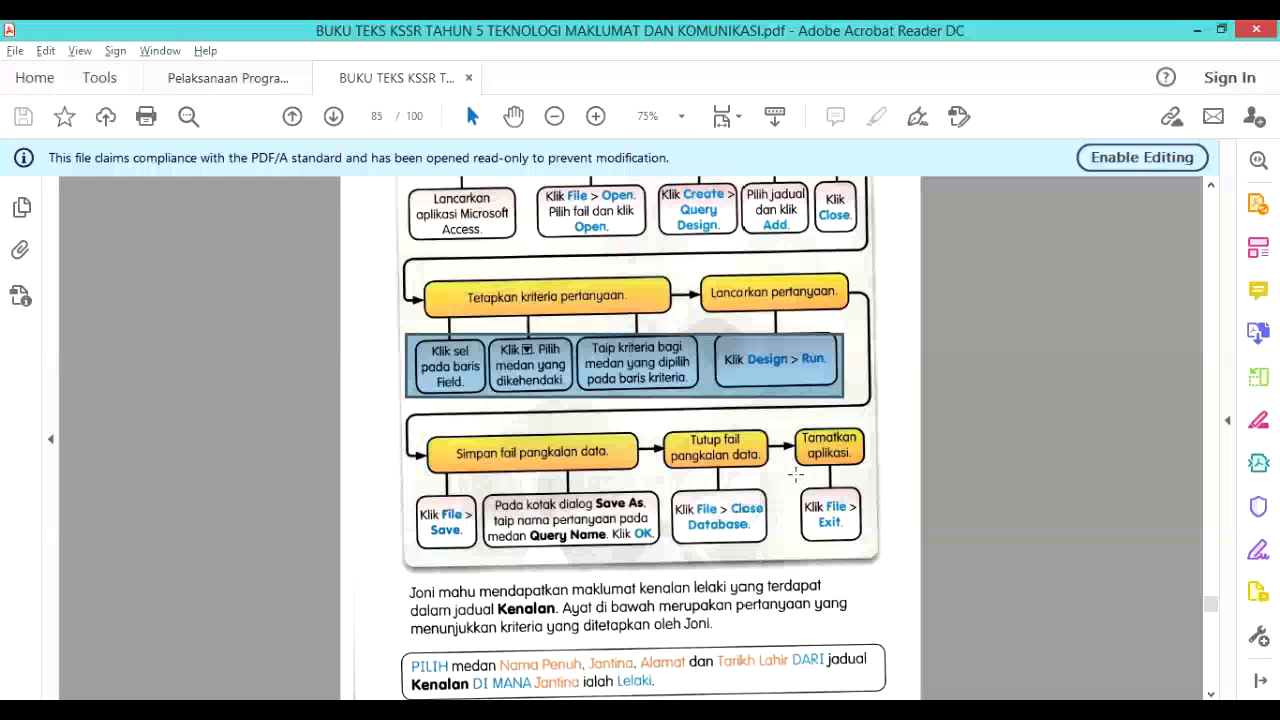
pyautogui.scroll(-1, 398, 645)
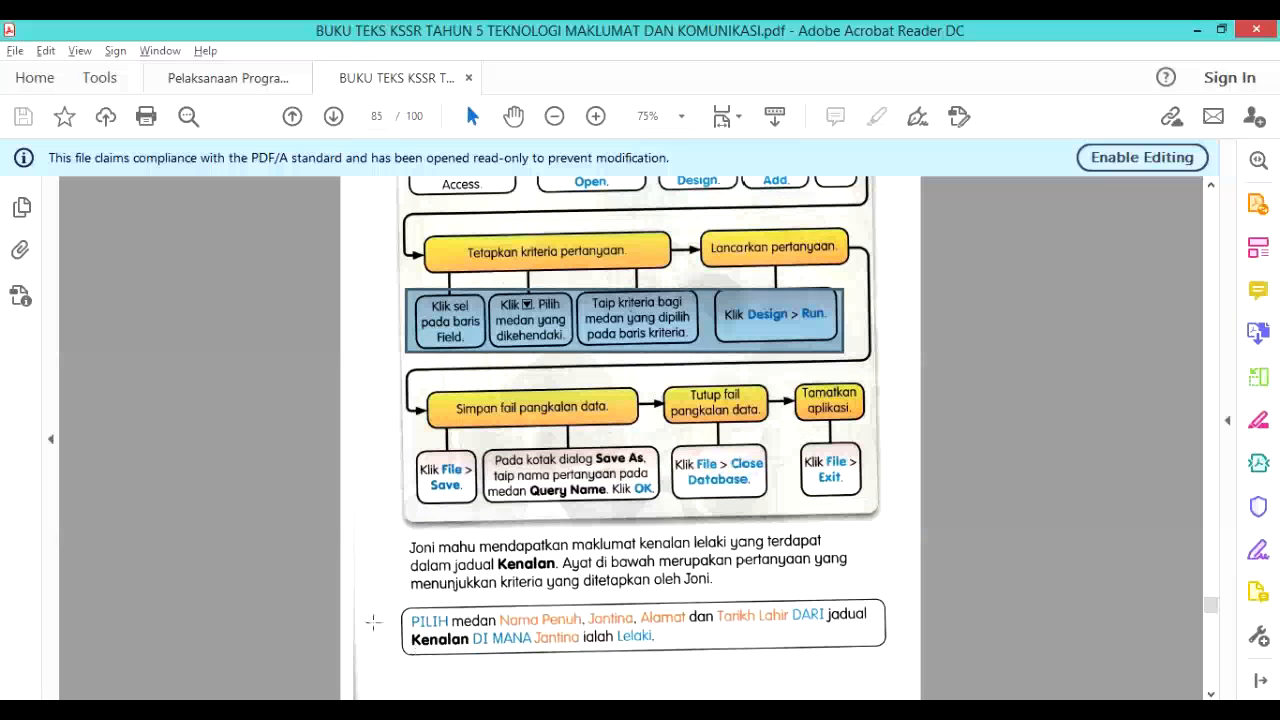
pyautogui.moveTo(380, 591); pyautogui.dragTo(908, 660)
pyautogui.click(615, 630)
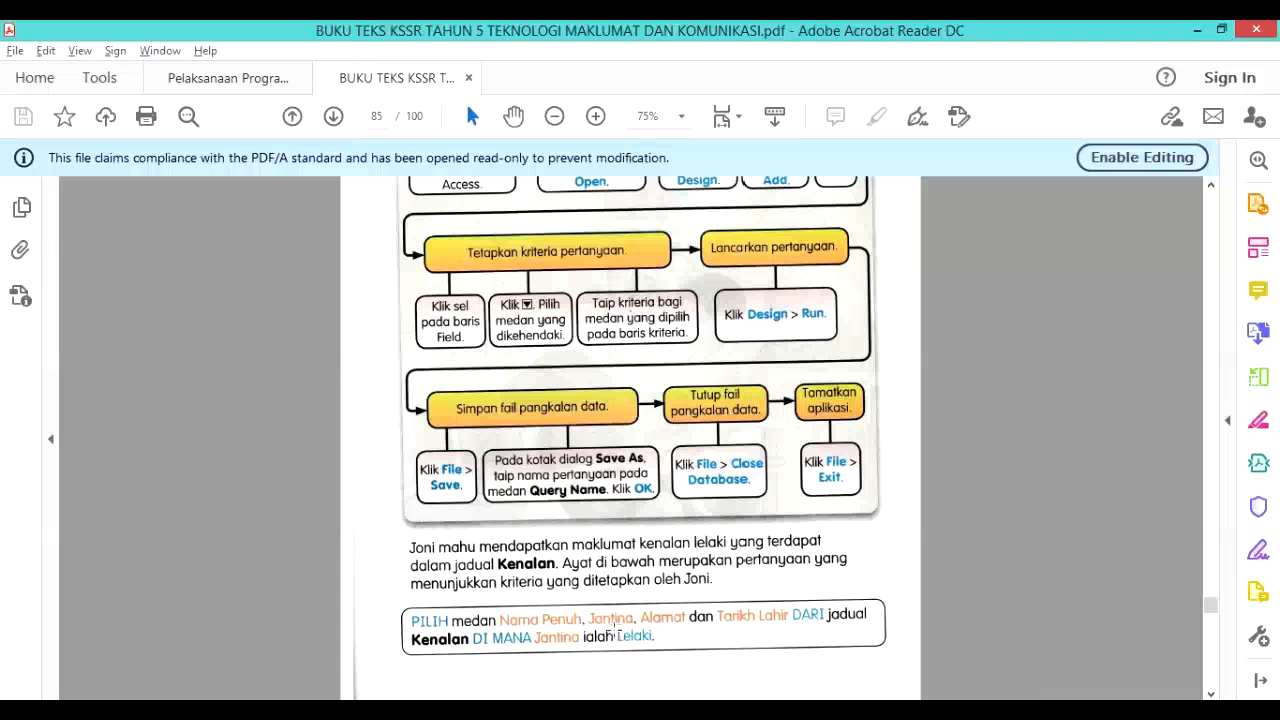
pyautogui.moveTo(646, 649); pyautogui.dragTo(660, 647)
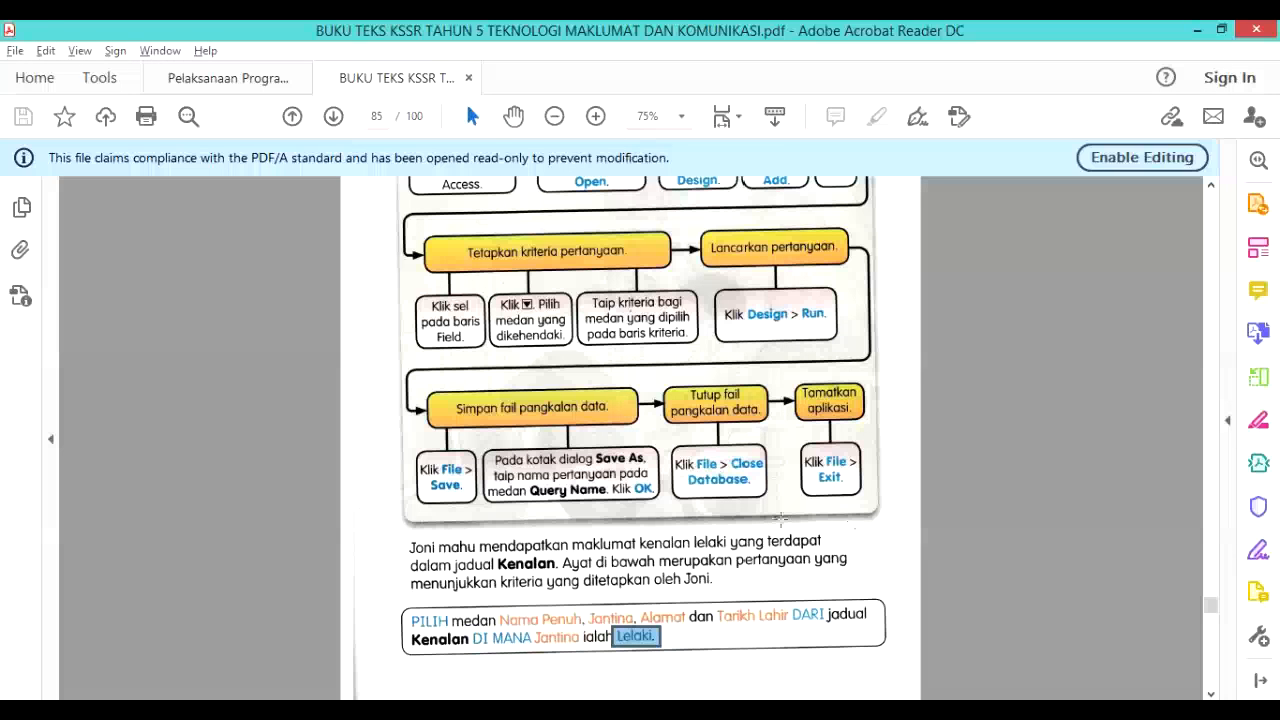
pyautogui.scroll(2, 815, 520)
pyautogui.hotkey('alt', 'Tab')
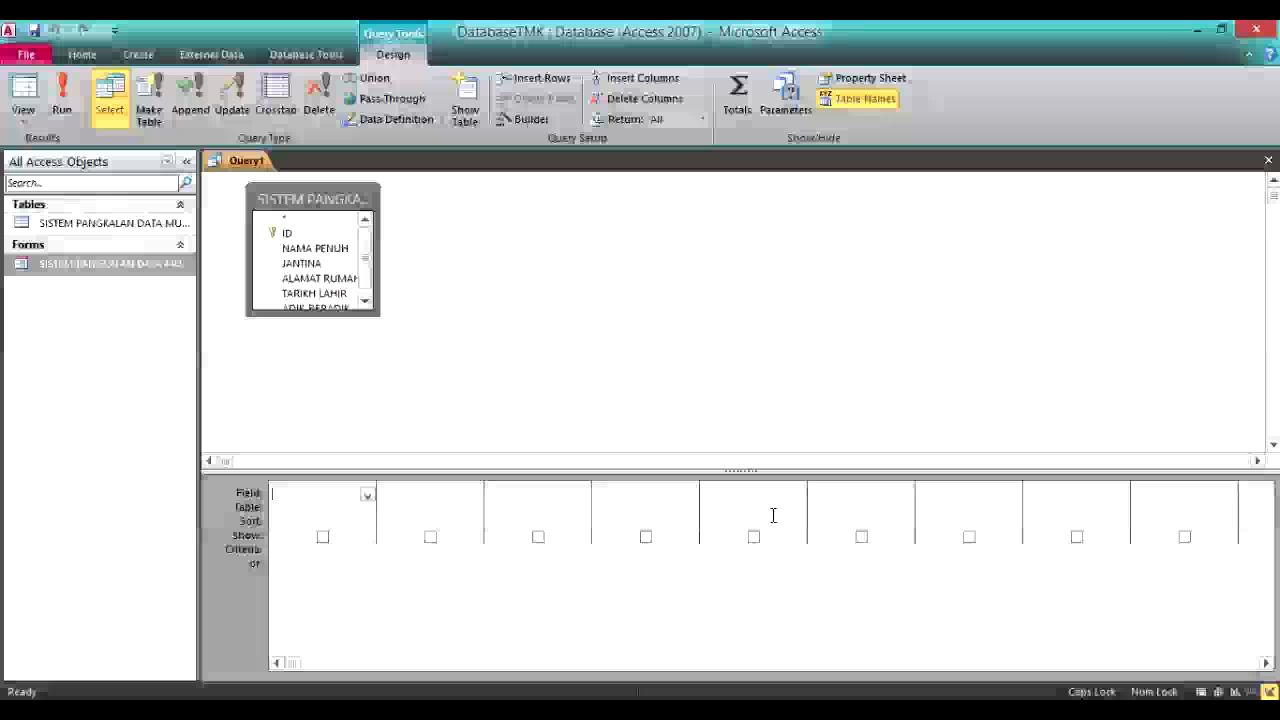
# Add the NAMA PENUH and JANTINA fields to the first two columns of the query design grid
pyautogui.click(367, 496)
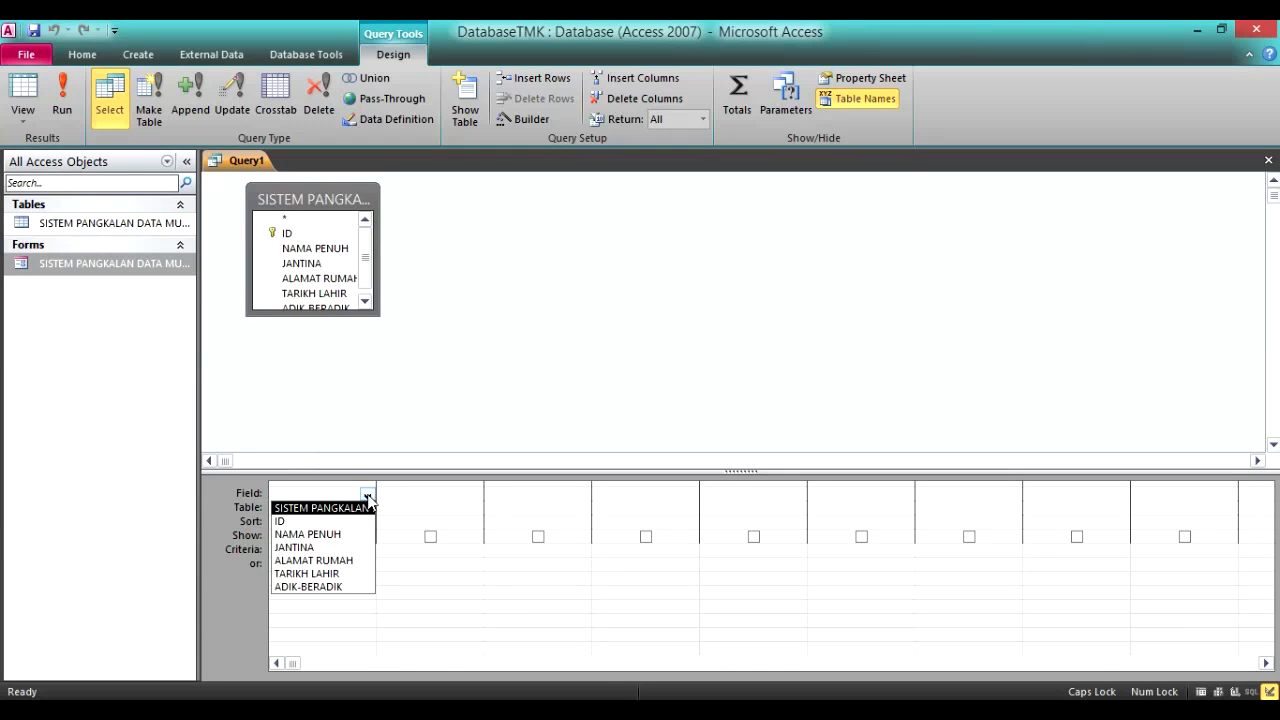
pyautogui.click(320, 534)
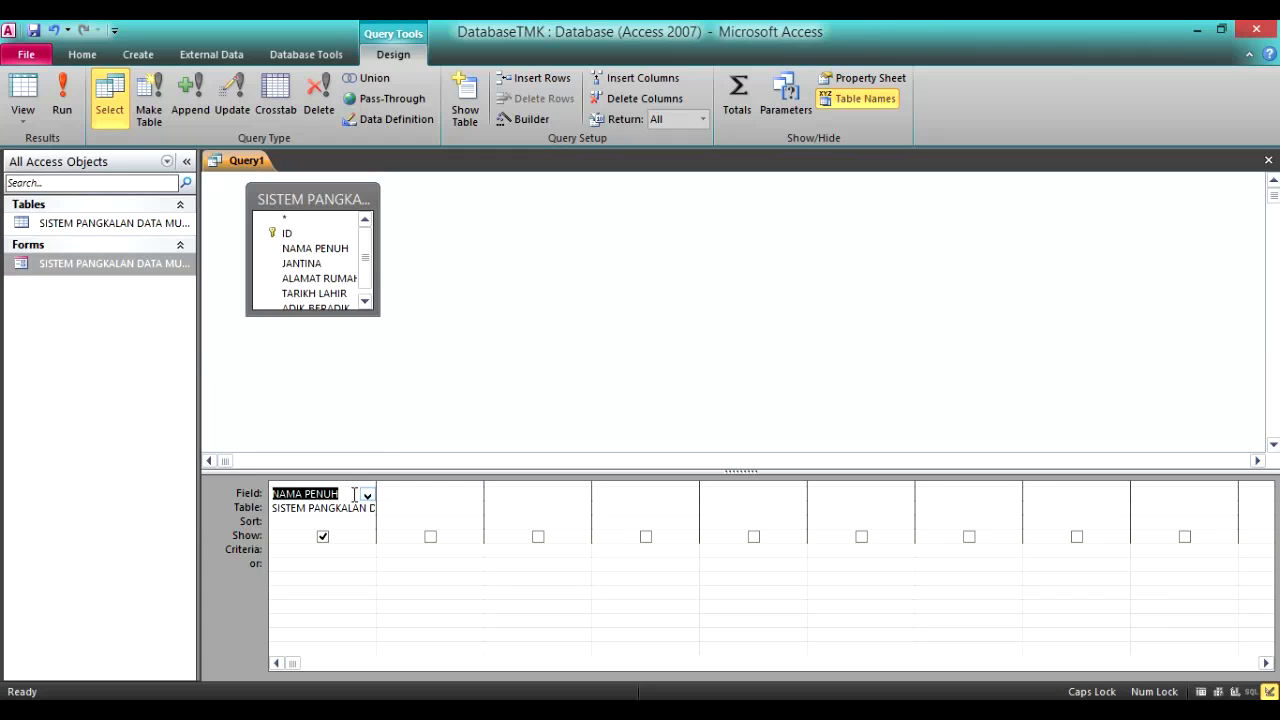
pyautogui.click(433, 492)
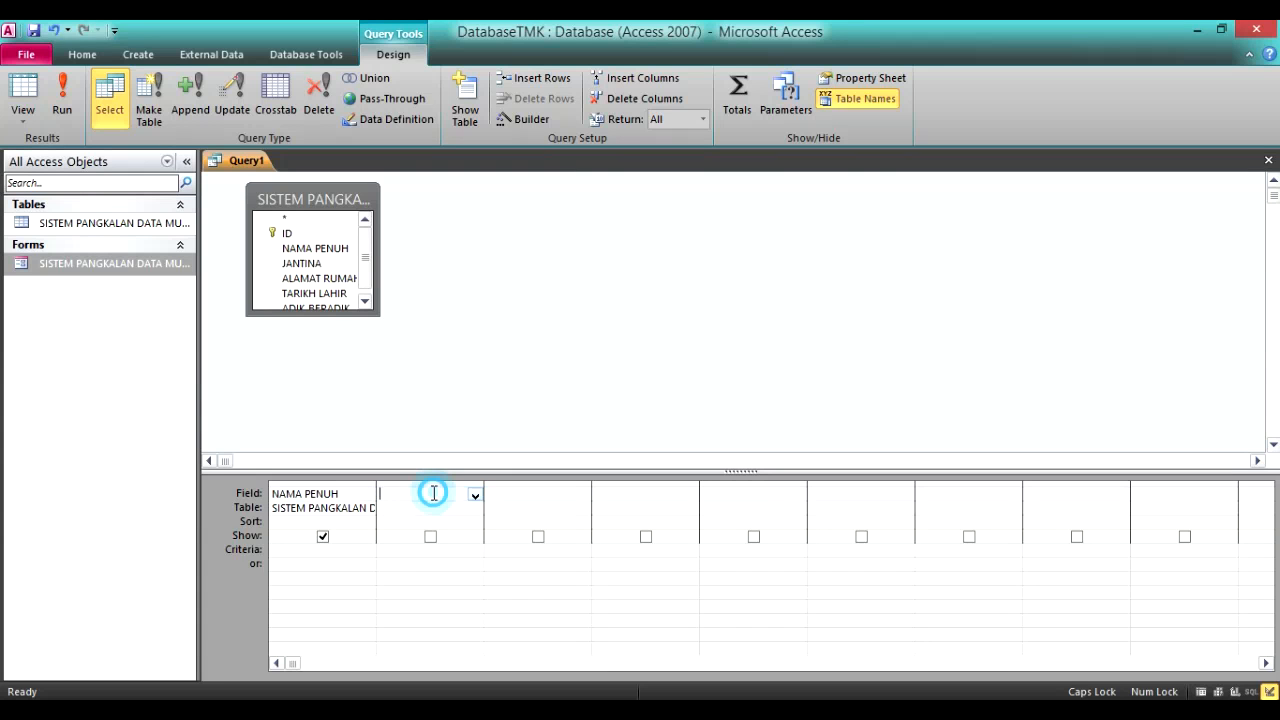
pyautogui.click(474, 497)
pyautogui.click(430, 543)
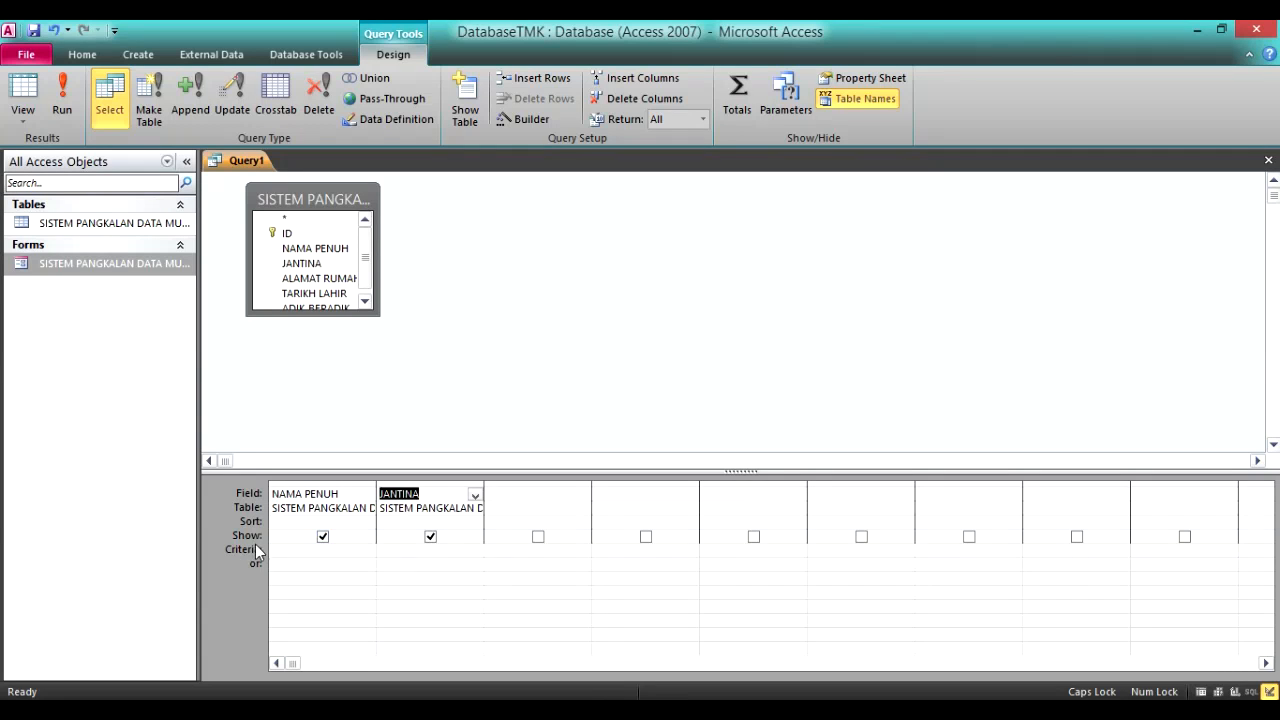
# Set the criteria of the JANTINA field to LELAKI
pyautogui.click(404, 550)
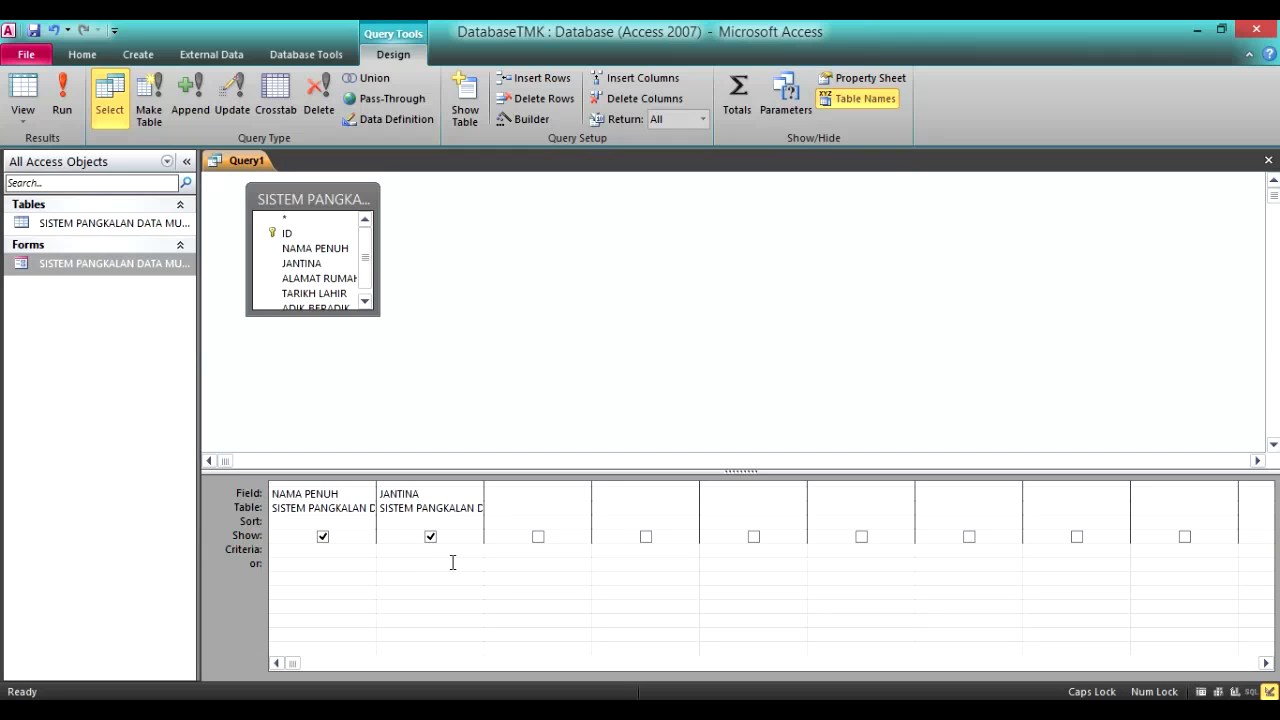
pyautogui.write('LELAKI')
pyautogui.press('Tab')
# Add the ALAMAT RUMAH, TARIKH LAHIR and ADIK-BERADIK fields to the next three columns of the query grid
pyautogui.click(566, 495)
pyautogui.click(582, 495)
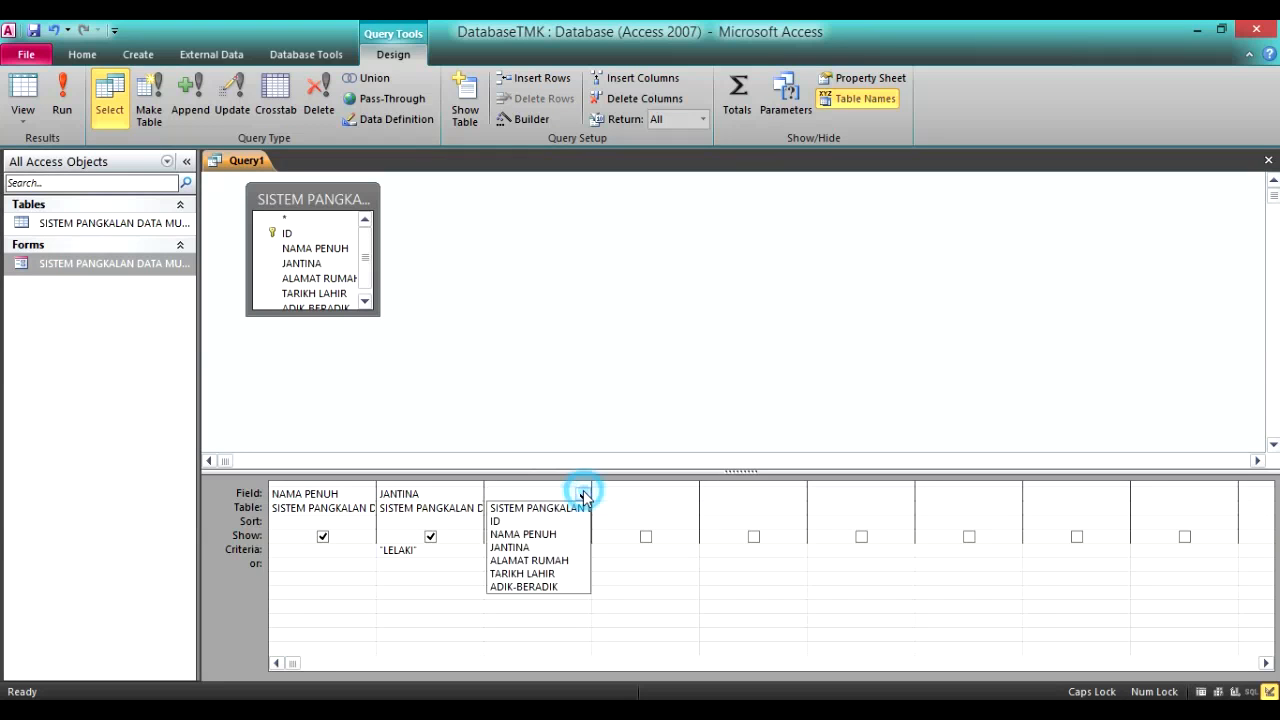
pyautogui.click(553, 561)
pyautogui.click(669, 498)
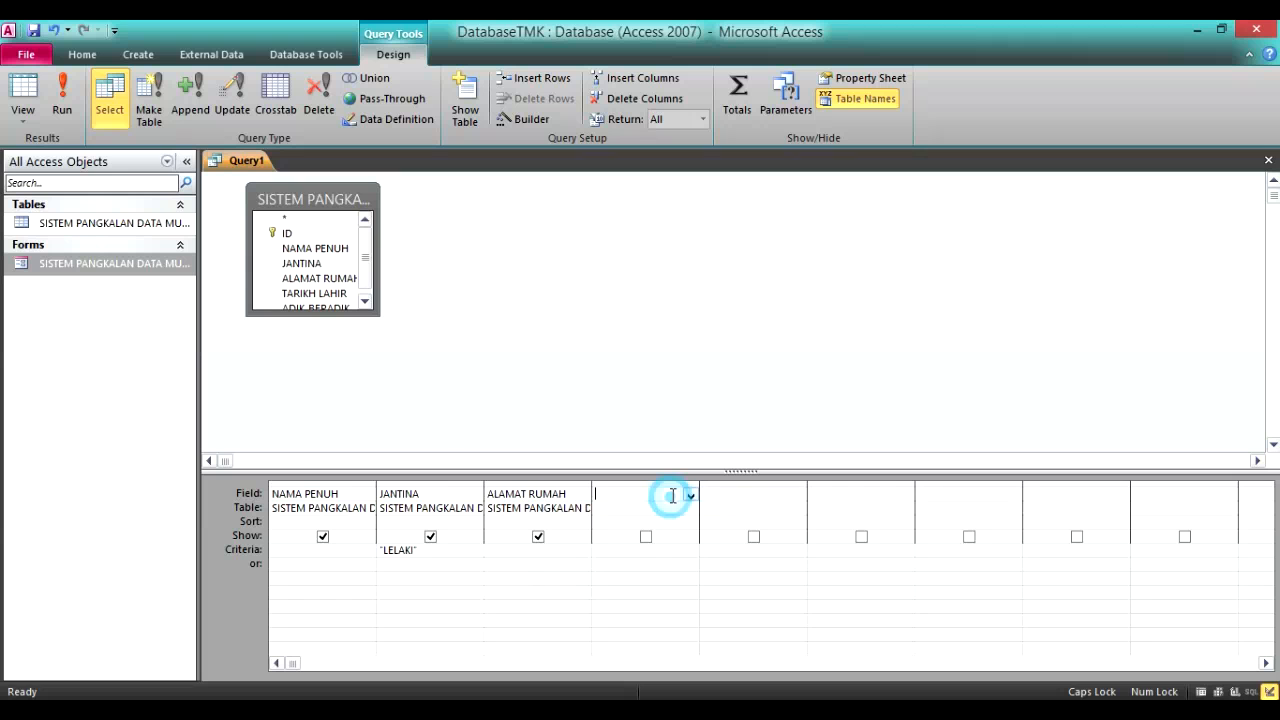
pyautogui.click(690, 496)
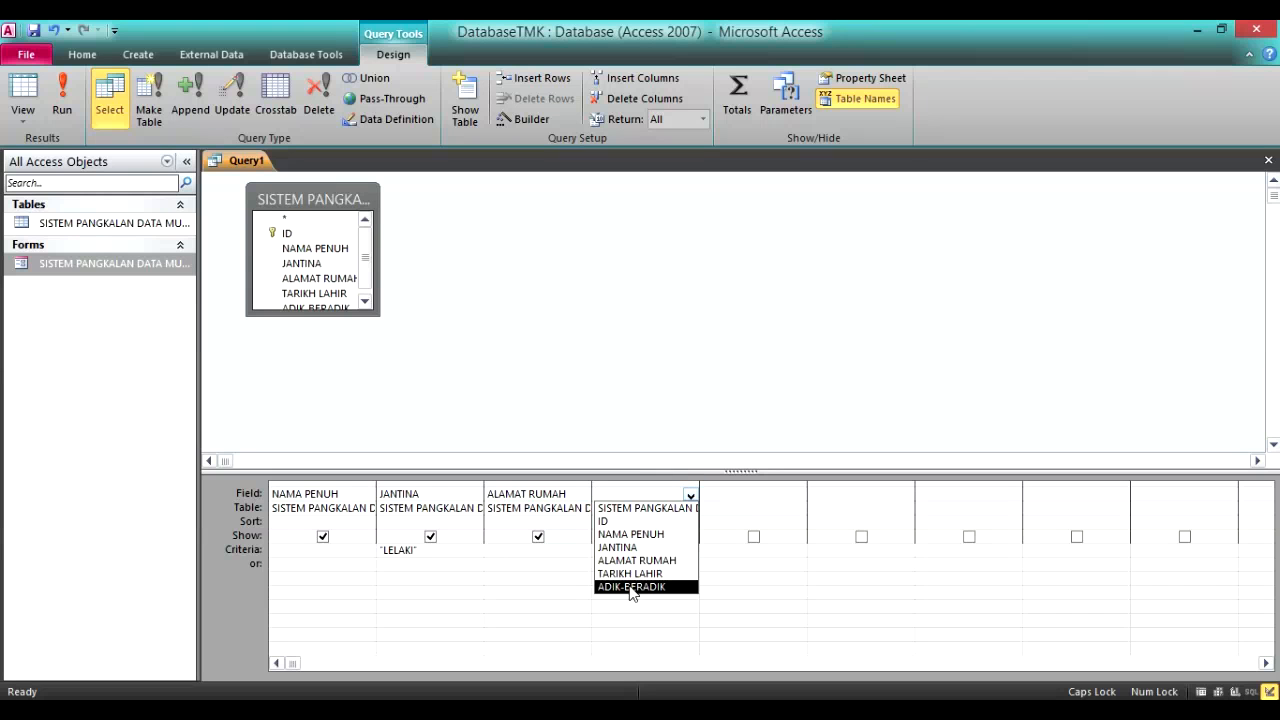
pyautogui.click(634, 574)
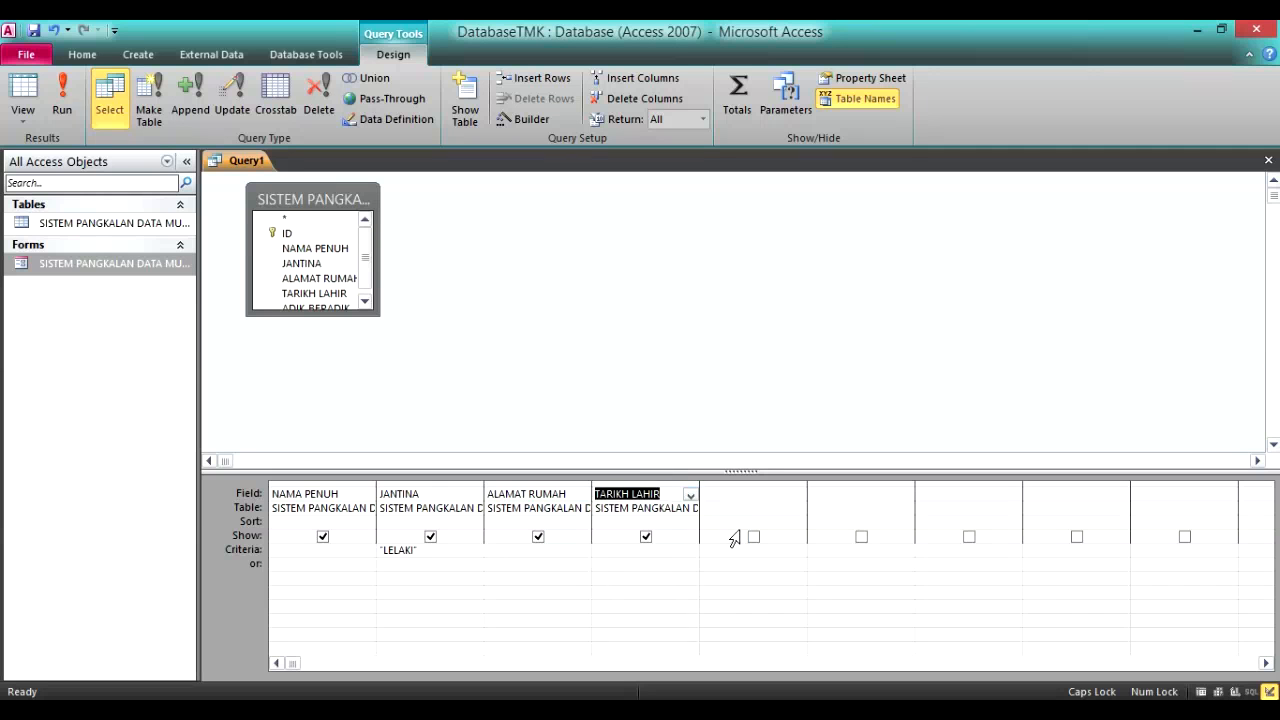
pyautogui.click(790, 497)
pyautogui.click(798, 495)
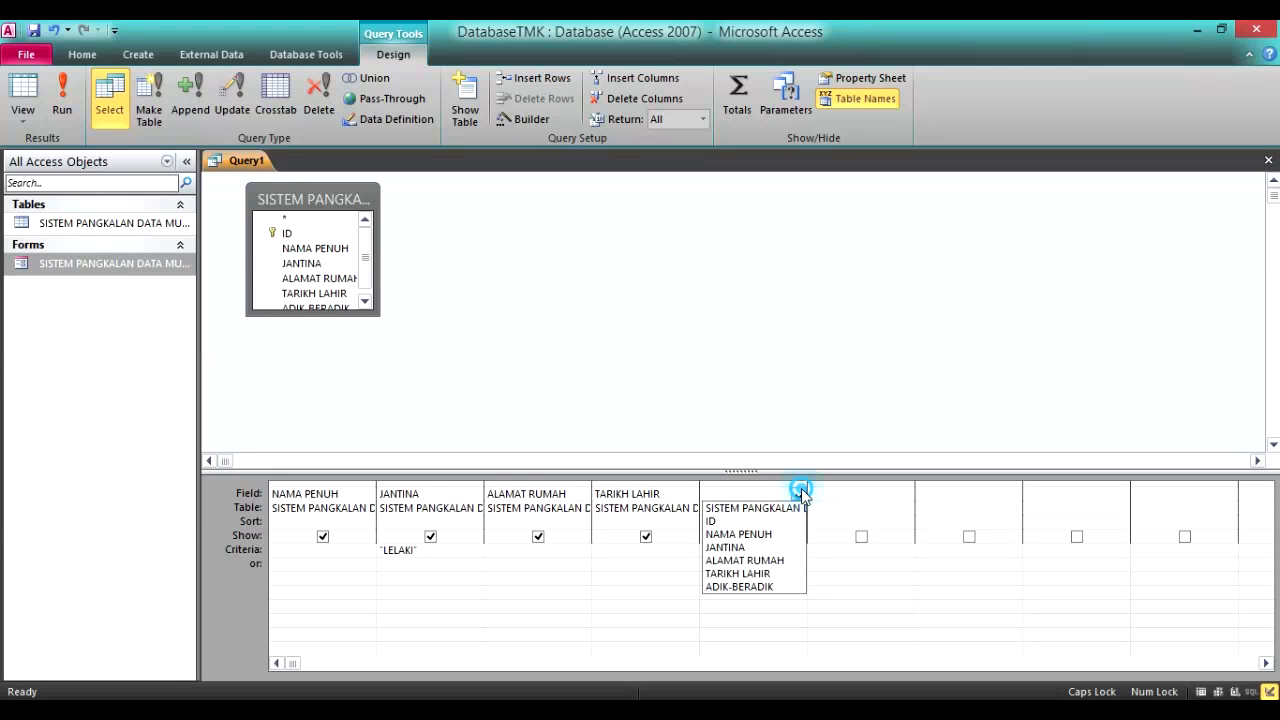
pyautogui.click(757, 582)
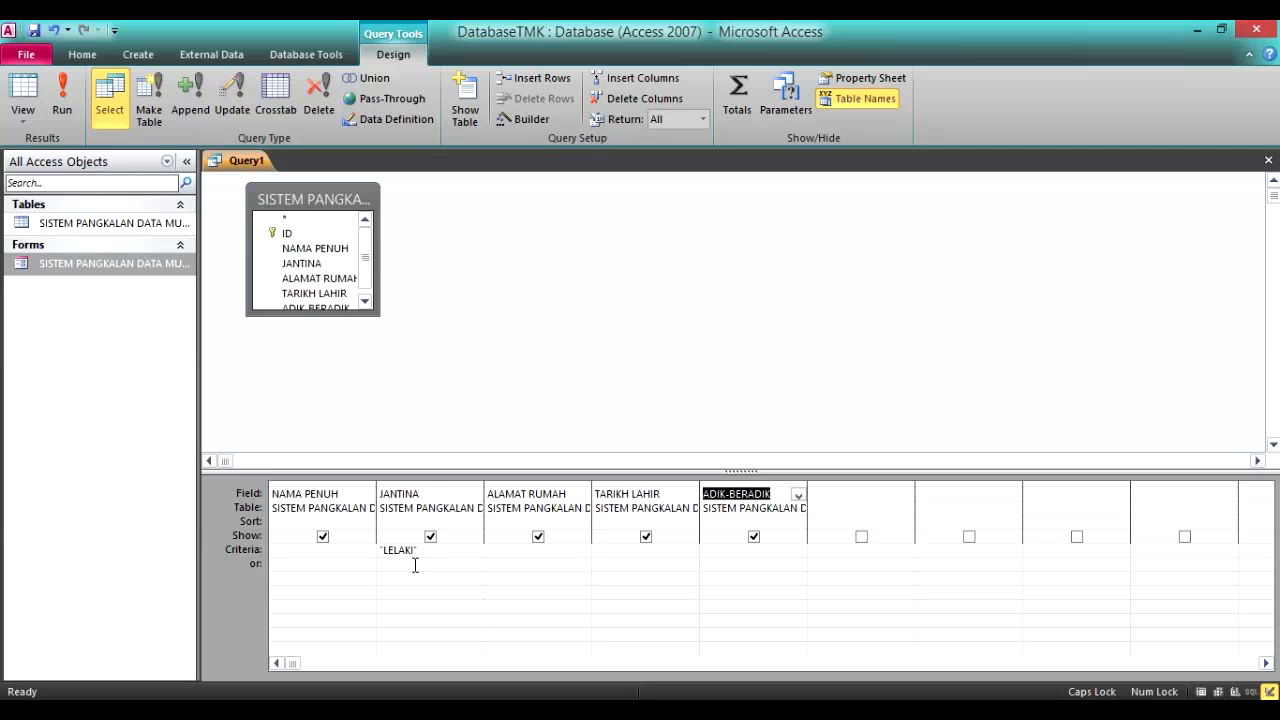
# Leave the remaining criteria cells empty and run the query
pyautogui.click(523, 551)
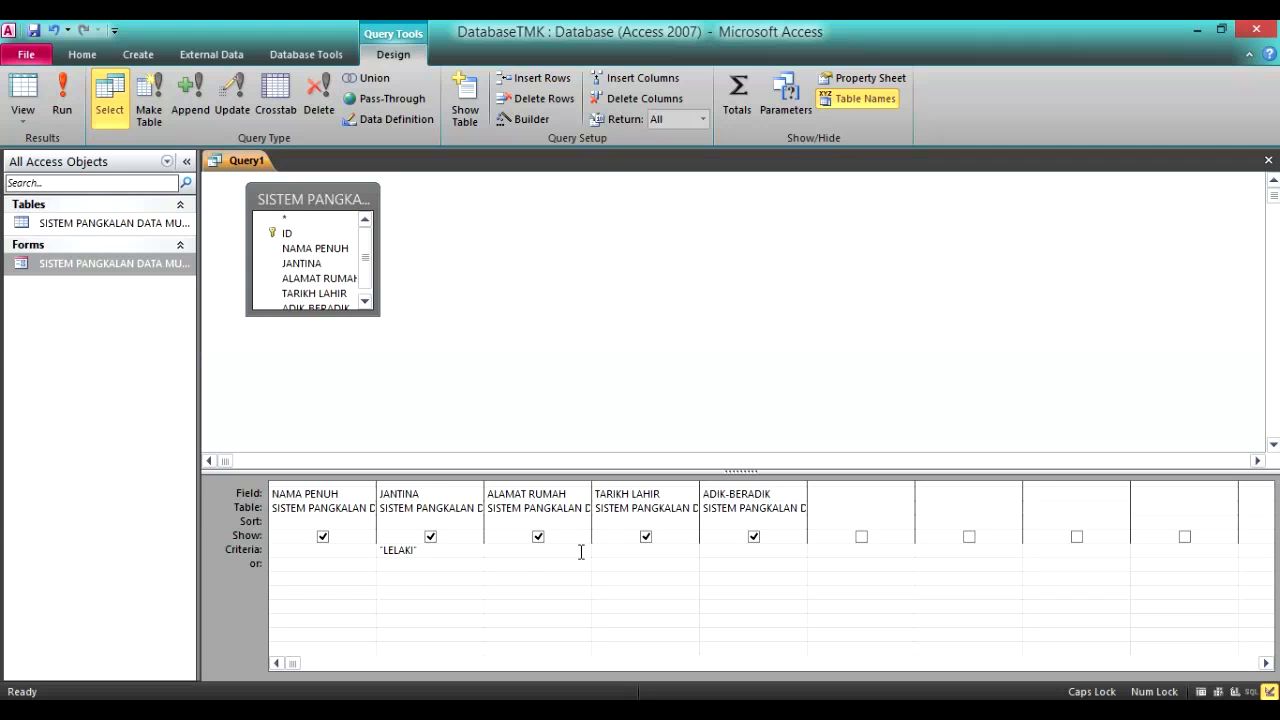
pyautogui.click(500, 546)
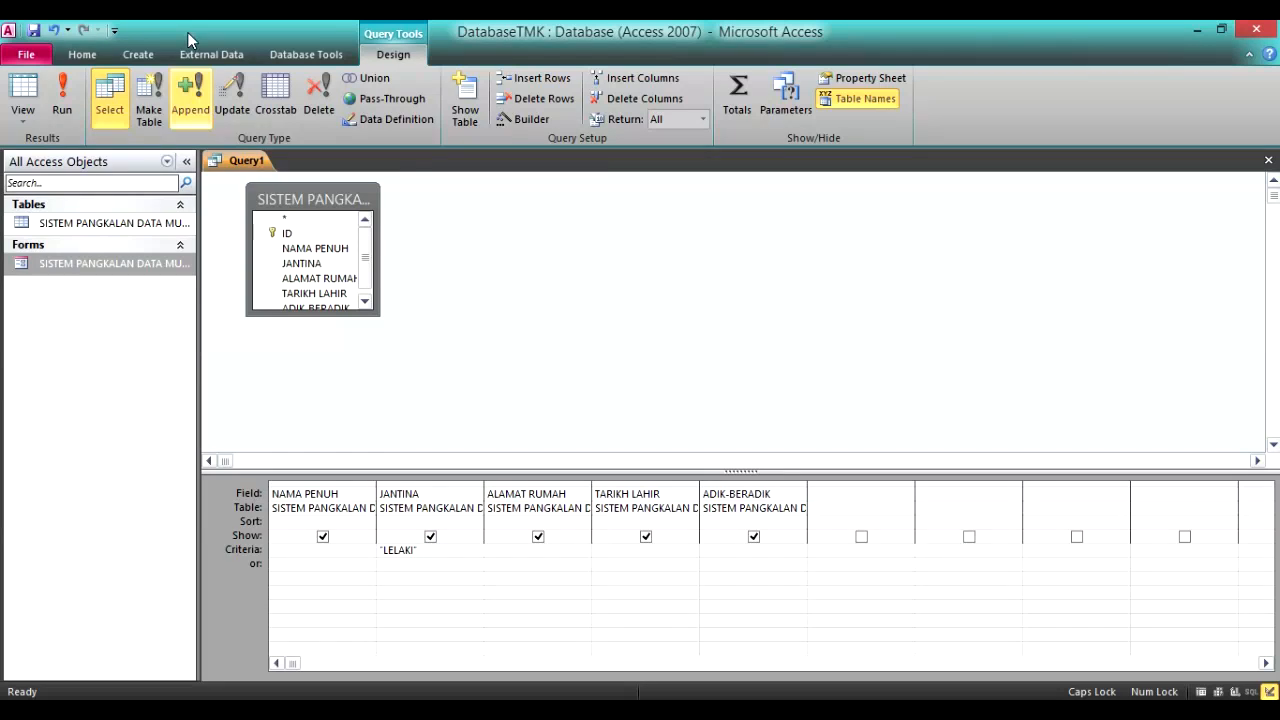
pyautogui.click(58, 113)
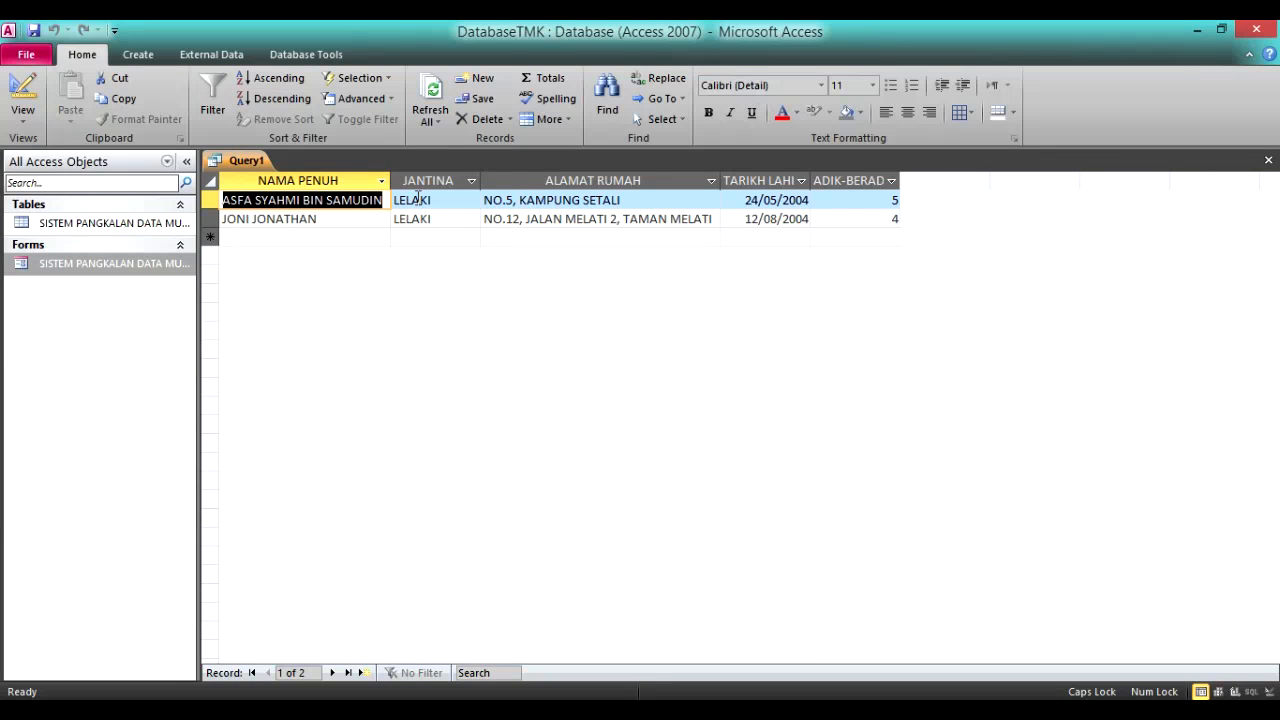
# Examine the JANTINA values of the records returned by the query
pyautogui.click(432, 205)
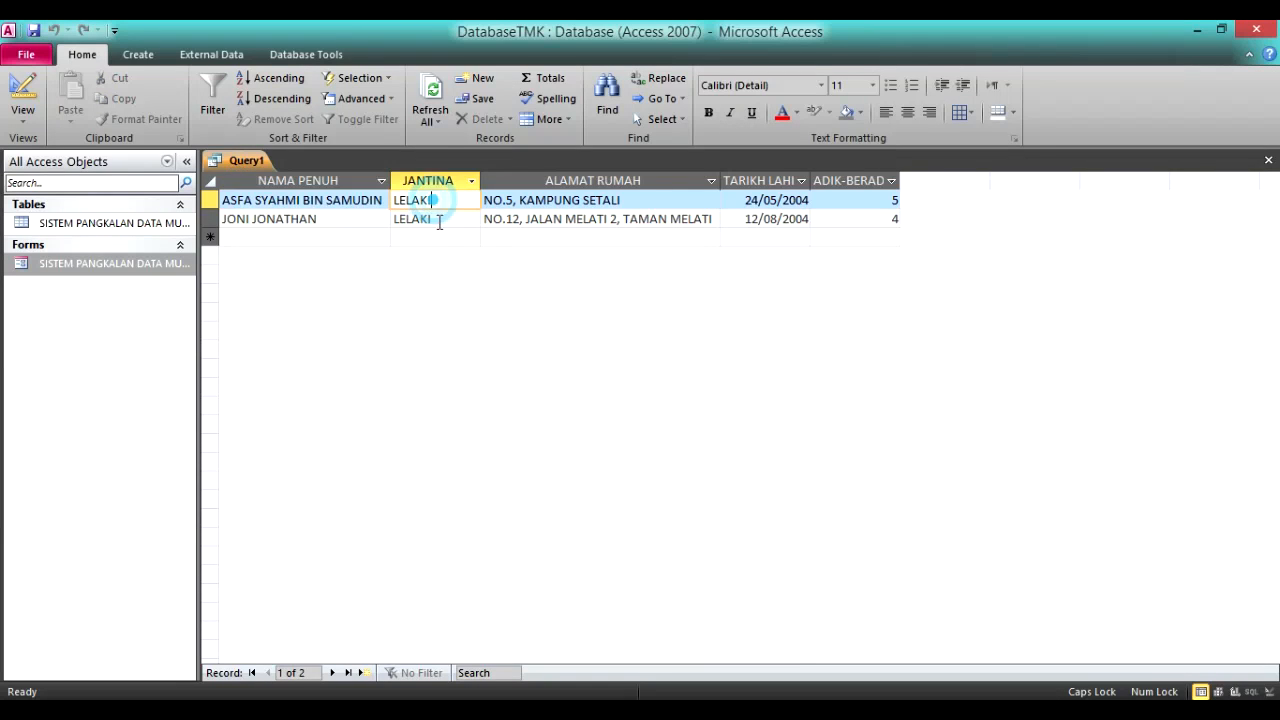
pyautogui.click(434, 220)
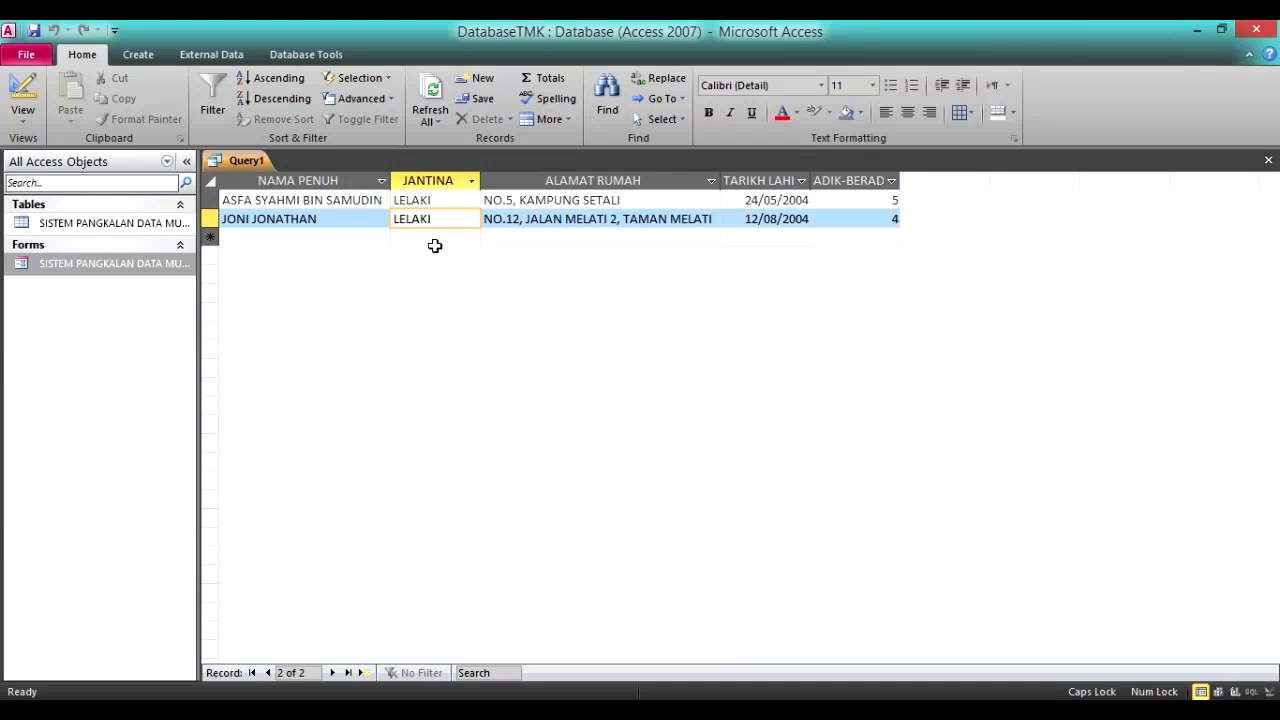
pyautogui.click(455, 200)
pyautogui.press('Down')
pyautogui.click(455, 200)
pyautogui.click(443, 216)
pyautogui.click(449, 205)
pyautogui.click(449, 218)
pyautogui.click(451, 200)
pyautogui.click(450, 217)
# Check the textbook's saving instructions in Acrobat Reader, and save the query in Access as JANTINA LELAKI
pyautogui.hotkey('alt', 'Tab')
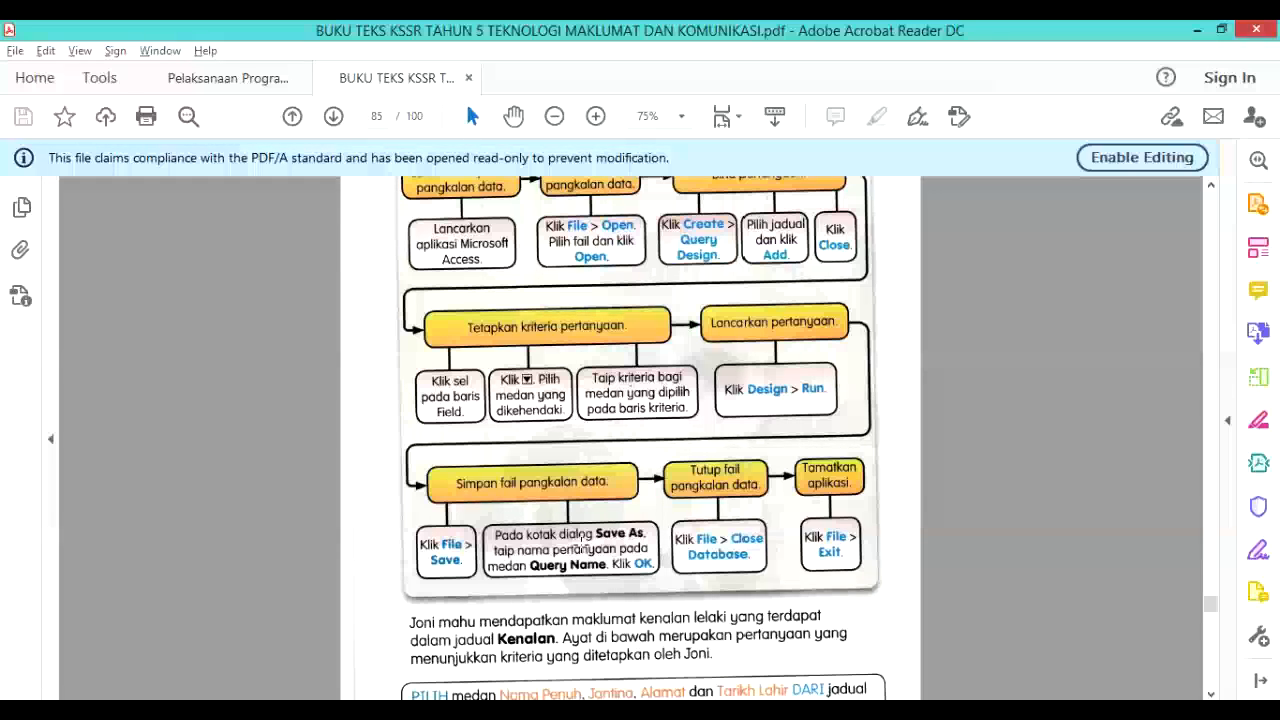
pyautogui.moveTo(487, 566); pyautogui.dragTo(656, 566)
pyautogui.click(1197, 30)
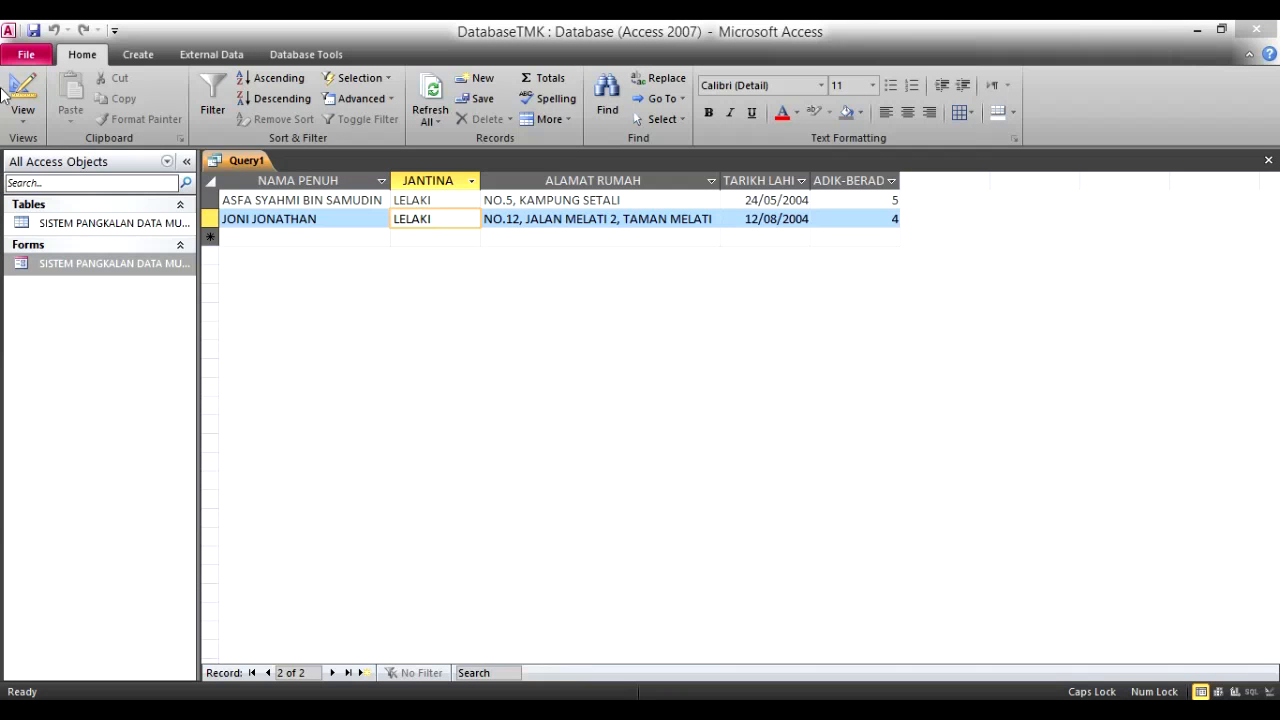
pyautogui.click(11, 56)
pyautogui.click(14, 56)
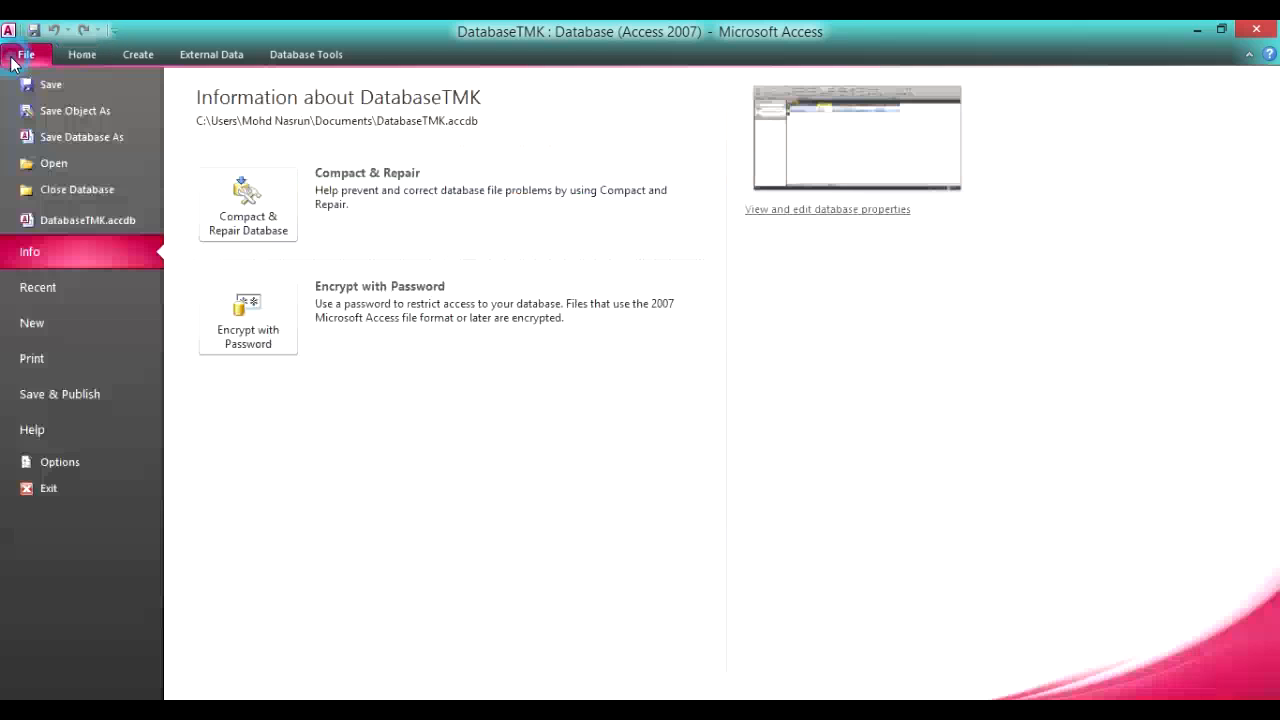
pyautogui.click(59, 89)
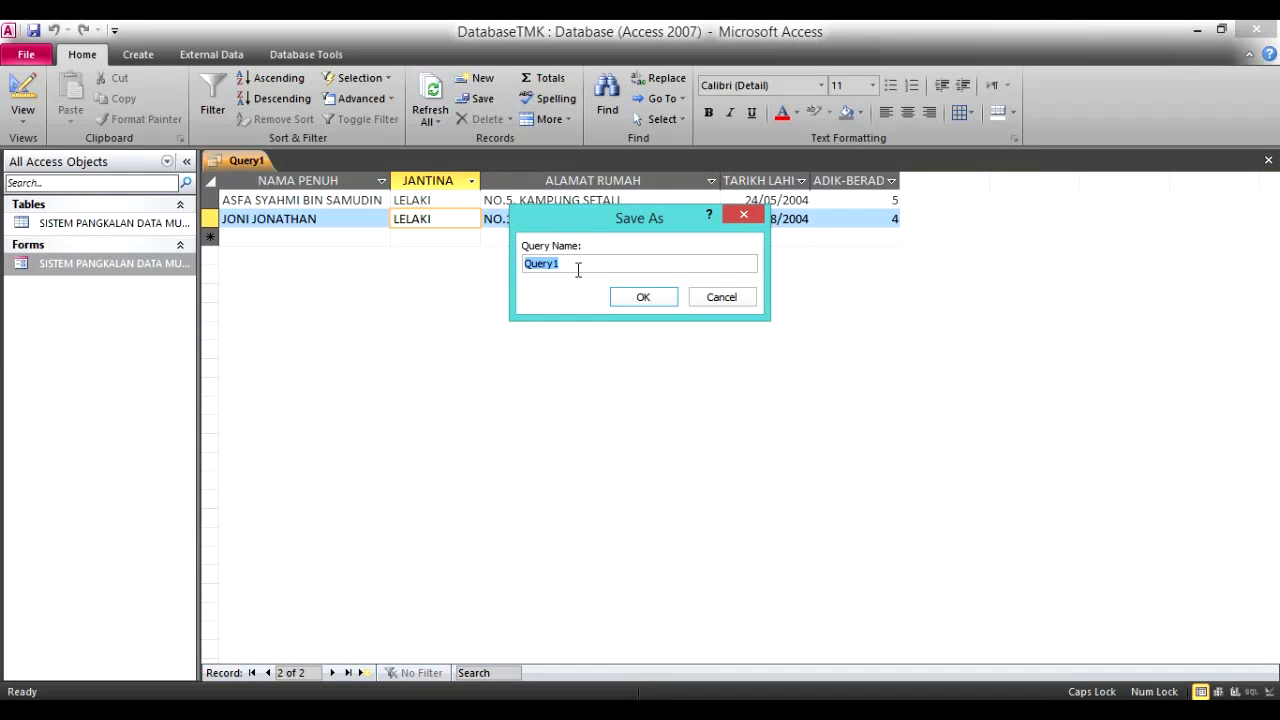
pyautogui.write('JANTINA LELAKI')
pyautogui.click(636, 295)
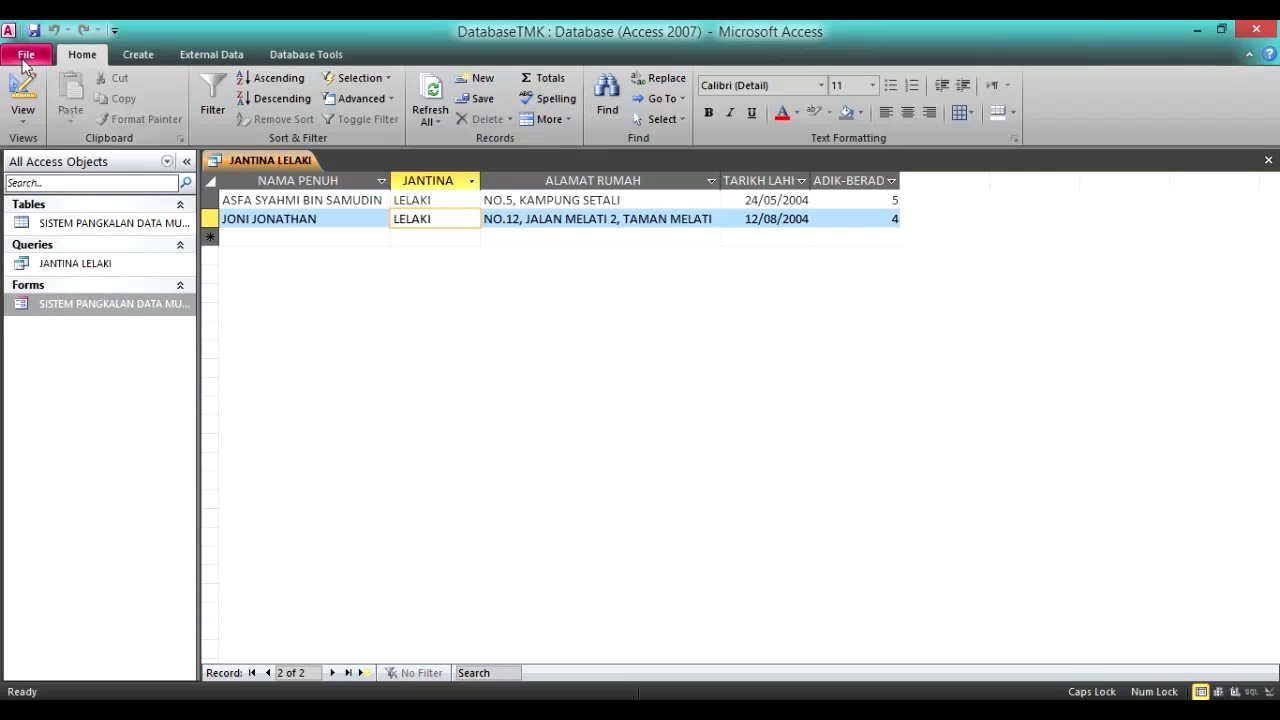
# Close the DatabaseTMK database while keeping Access open
pyautogui.click(26, 60)
pyautogui.click(68, 190)
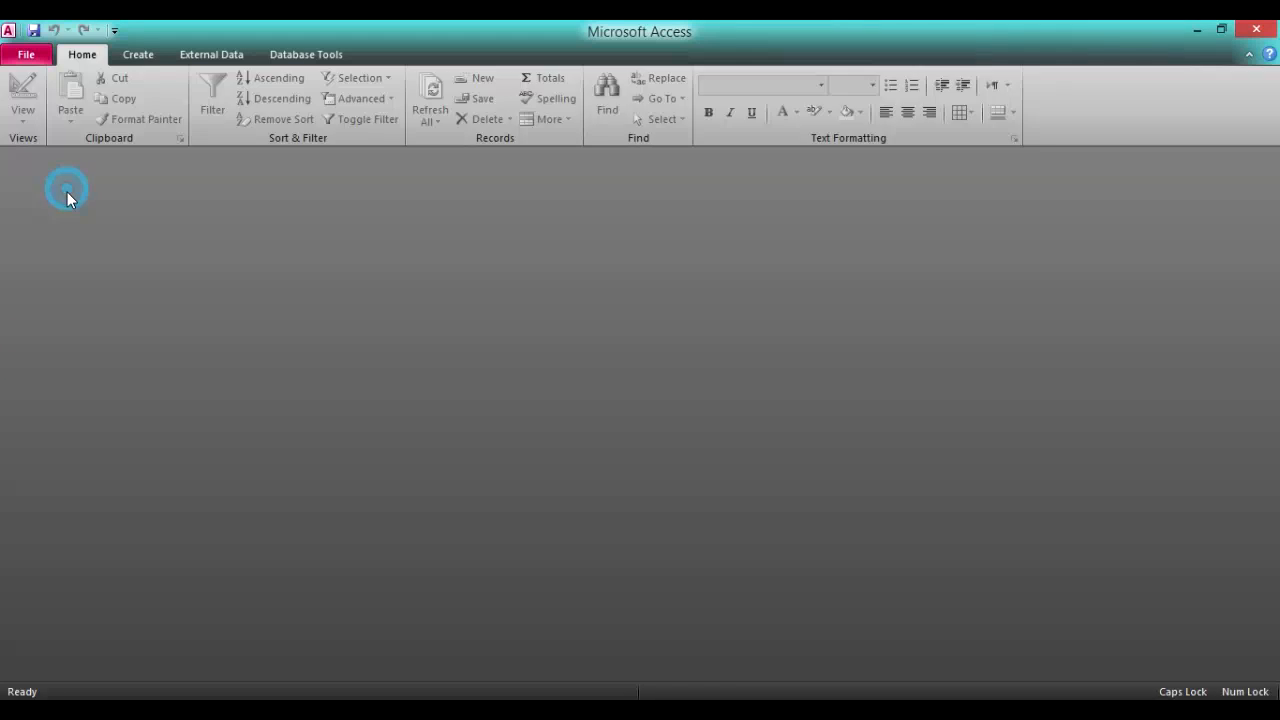